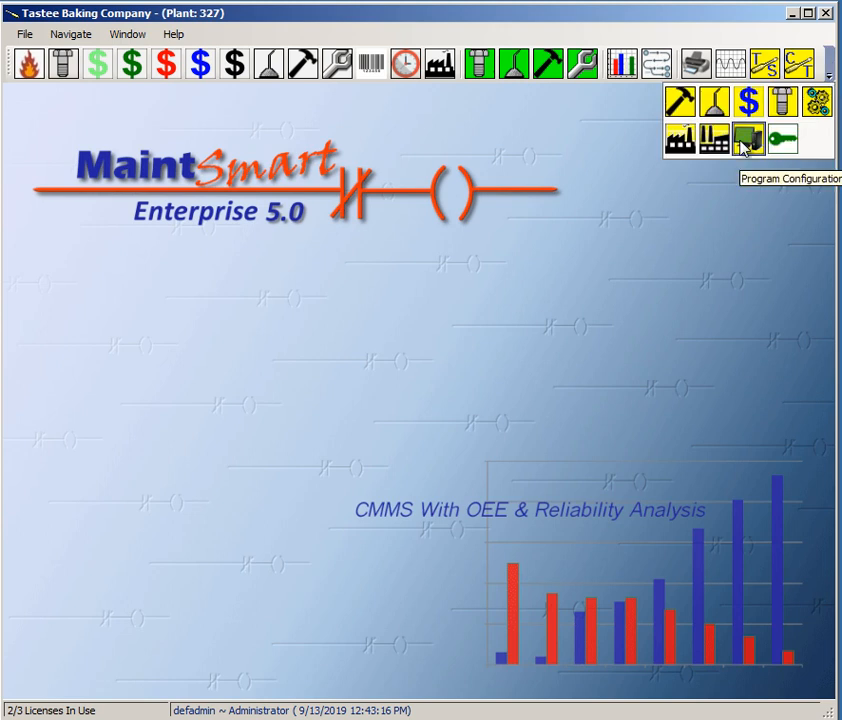
Step: Open Program Configuration Settings on the main Configuration page
{"action": "left_click", "coordinate": [747, 143]}
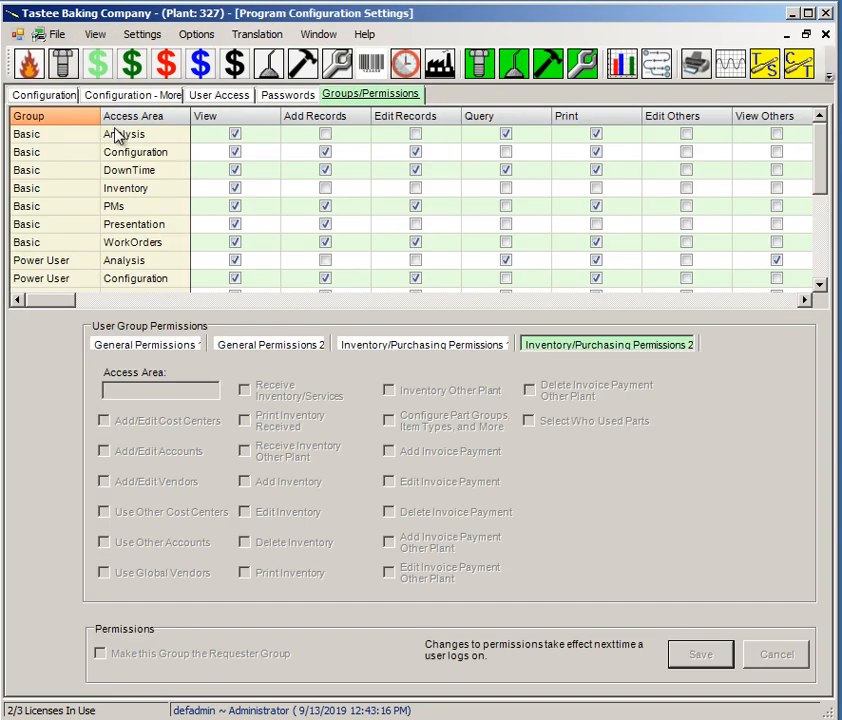
{"action": "left_click", "coordinate": [45, 99]}
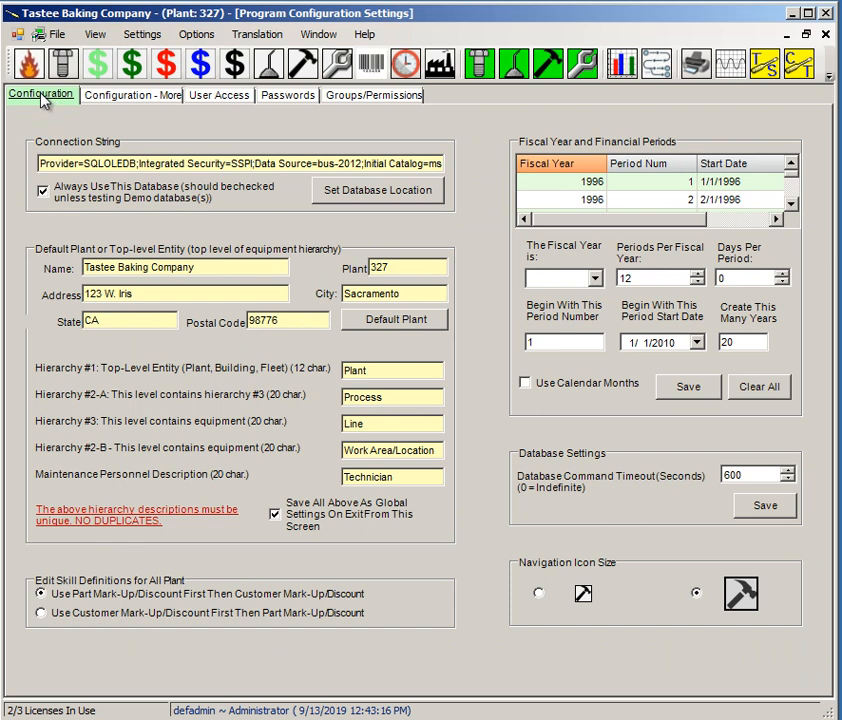
{"action": "left_click_drag", "start_coordinate": [428, 476], "coordinate": [311, 481]}
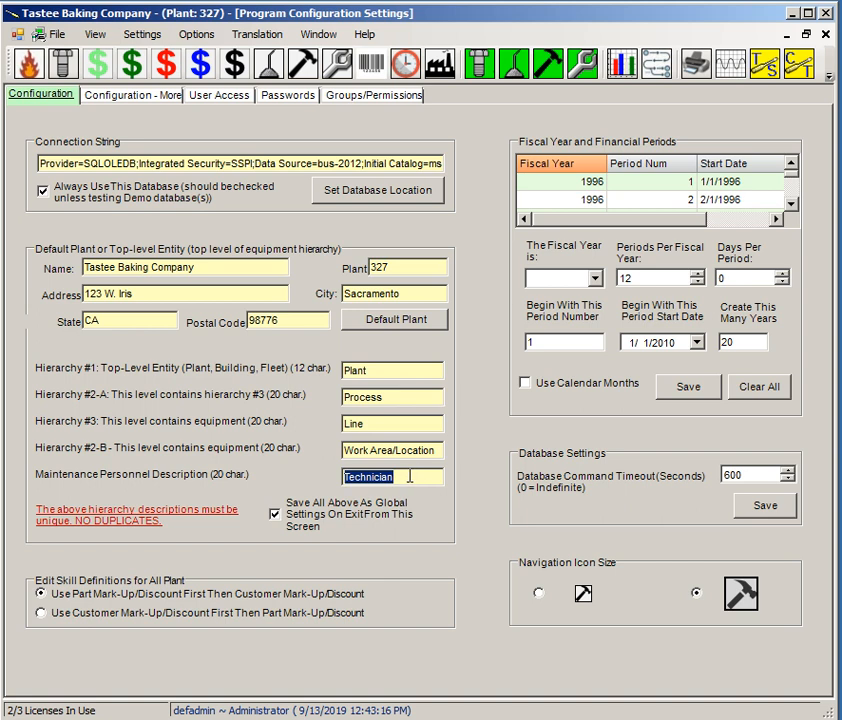
{"action": "left_click", "coordinate": [408, 477]}
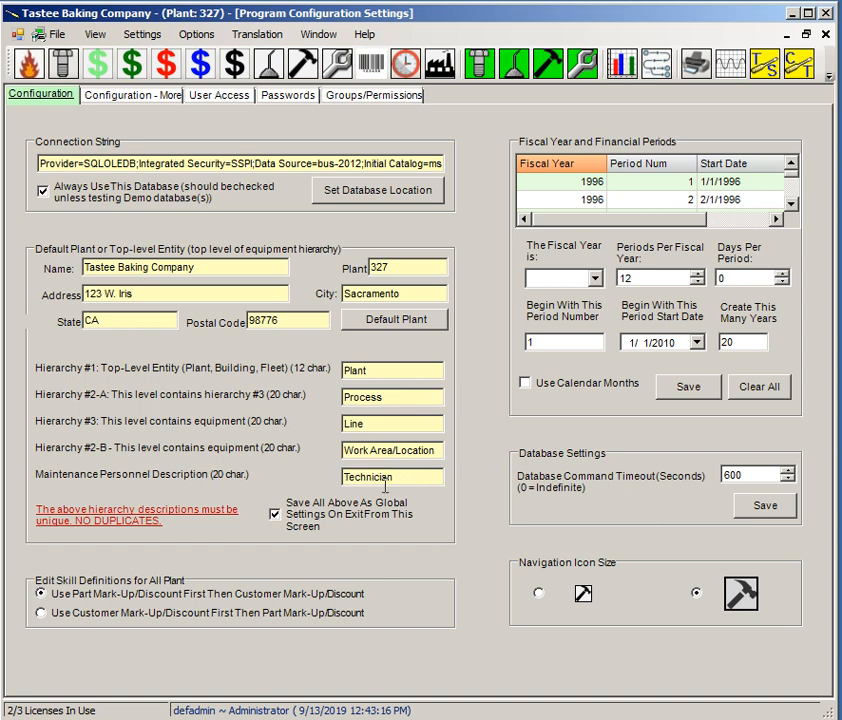
{"action": "left_click", "coordinate": [828, 77]}
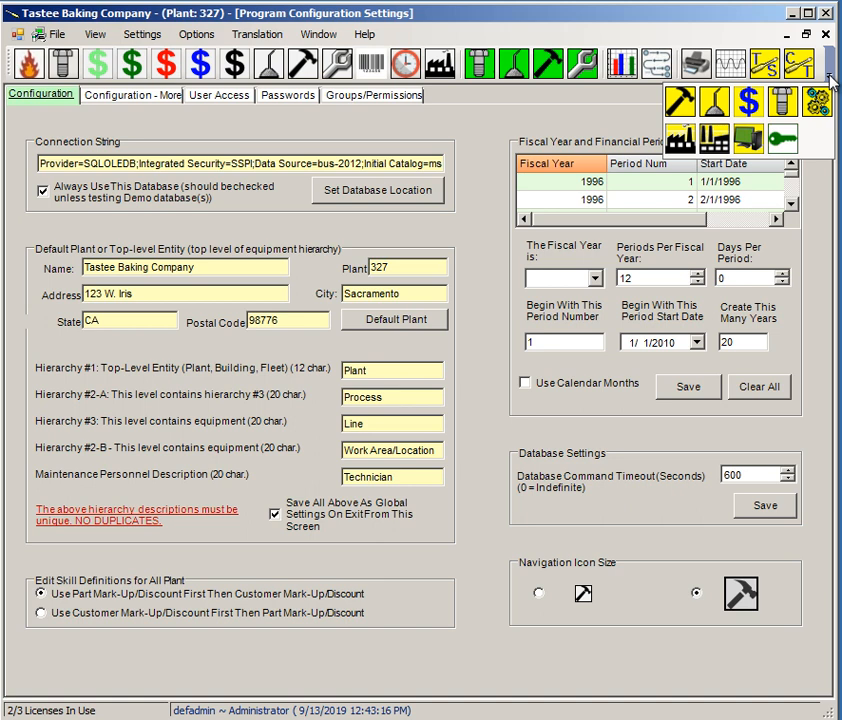
Step: On the Groups/Permissions page, select the Power User / Configuration row for editing
{"action": "left_click", "coordinate": [373, 97]}
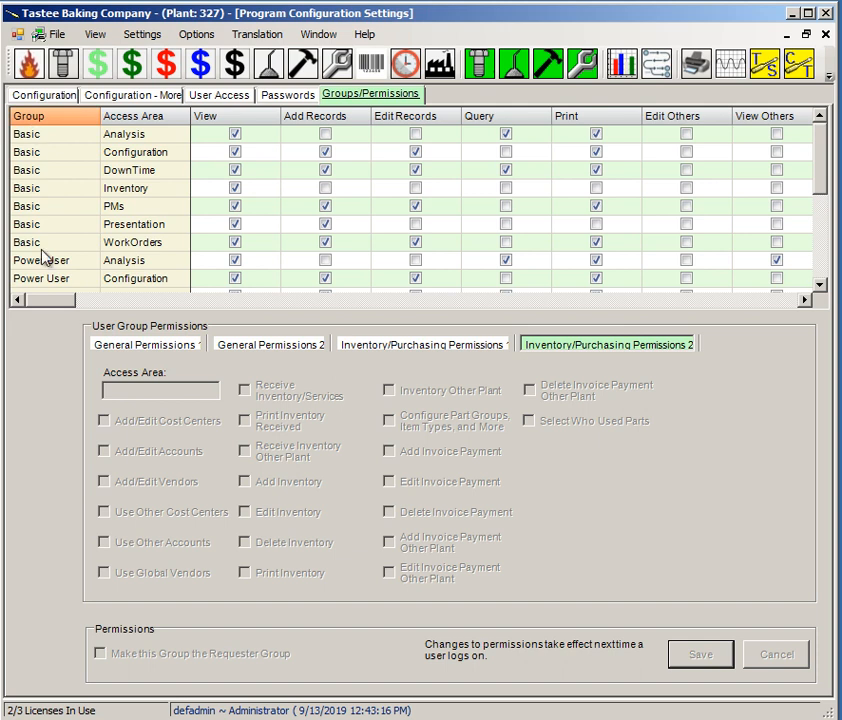
{"action": "scroll", "coordinate": [830, 192], "scroll_direction": "down", "scroll_amount": 4}
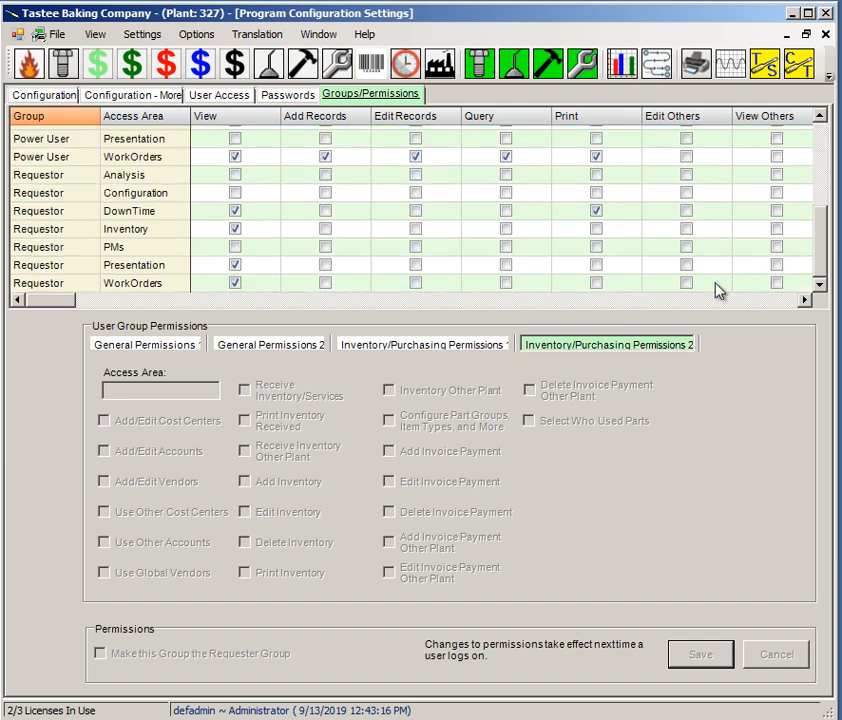
{"action": "scroll", "coordinate": [821, 160], "scroll_direction": "up", "scroll_amount": 5}
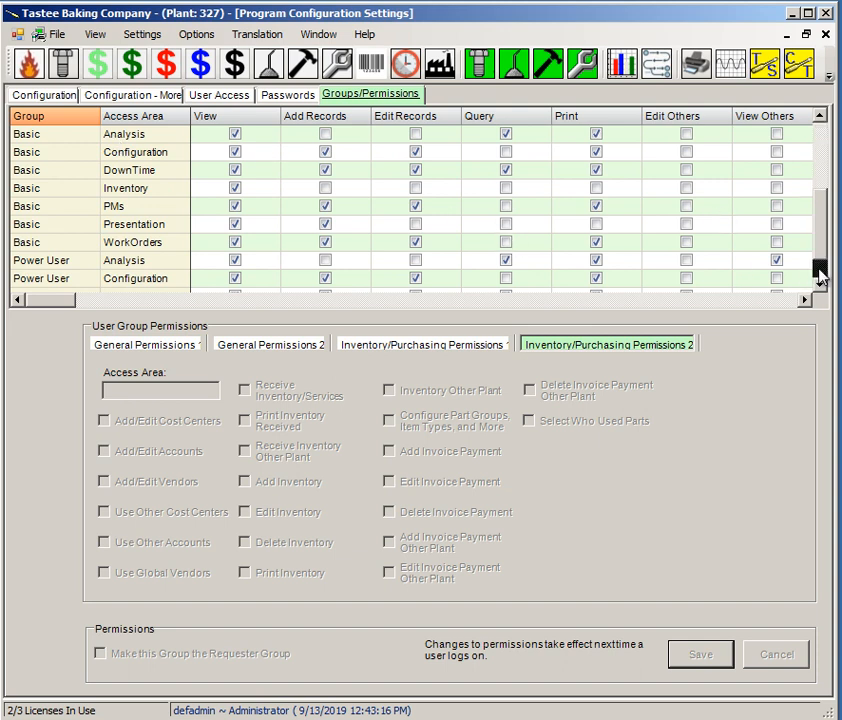
{"action": "scroll", "coordinate": [820, 277], "scroll_direction": "down", "scroll_amount": 3}
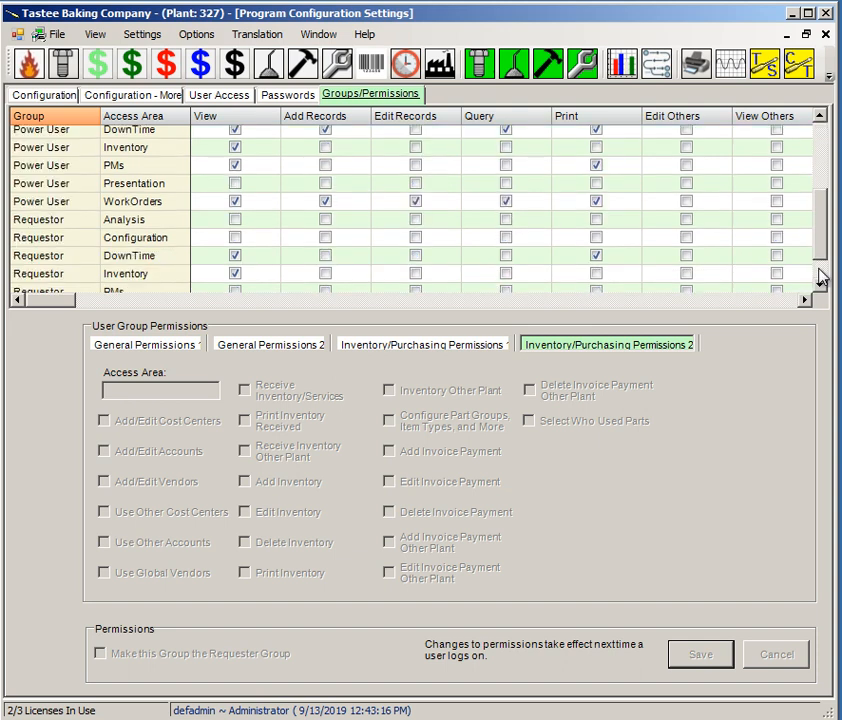
{"action": "left_click", "coordinate": [820, 118]}
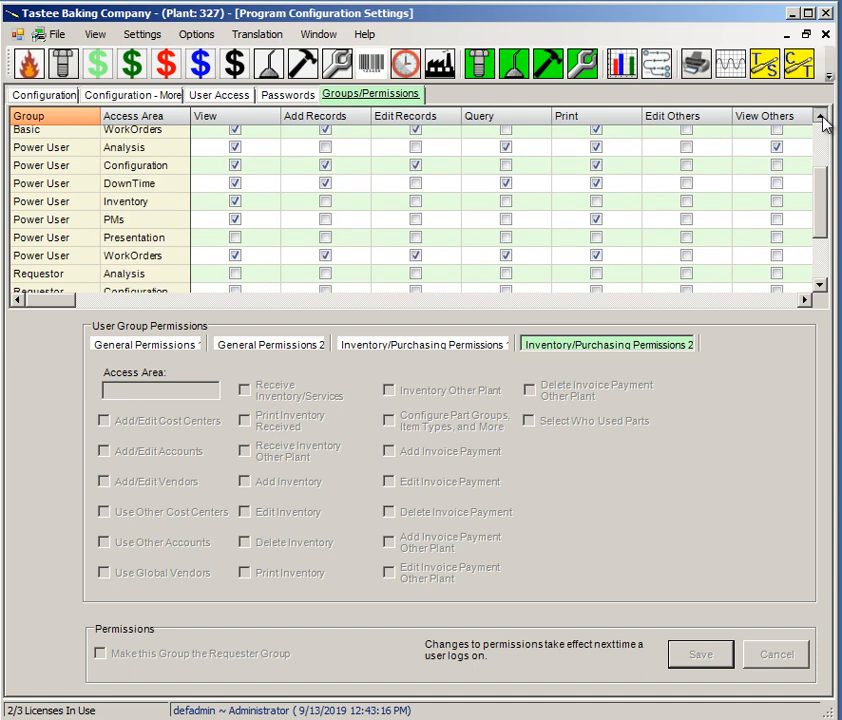
{"action": "left_click", "coordinate": [75, 170]}
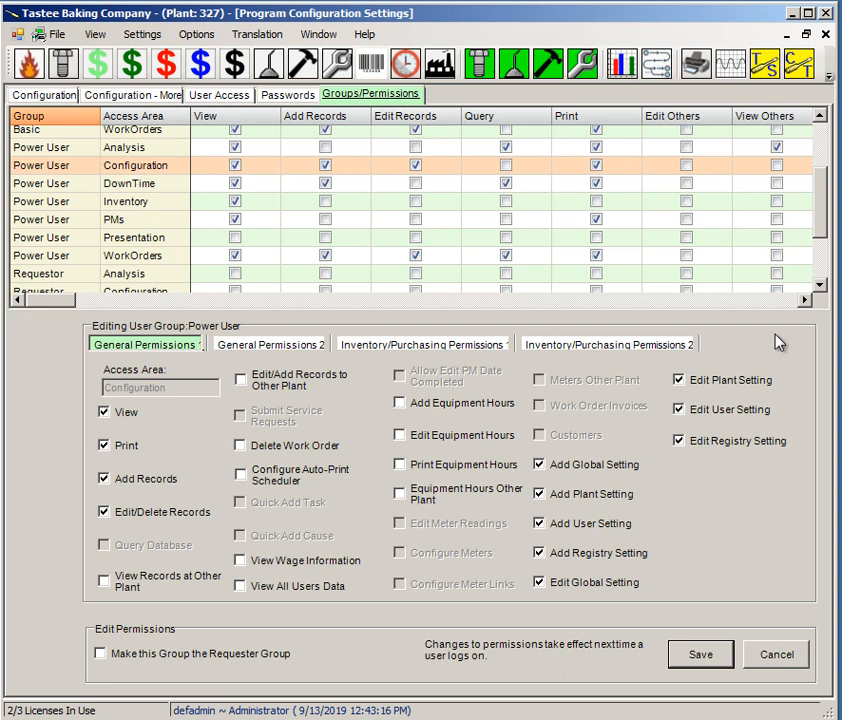
Step: Tick View and Add Technician Configuration on General Permissions 2, then cancel and close the settings
{"action": "left_click", "coordinate": [316, 347]}
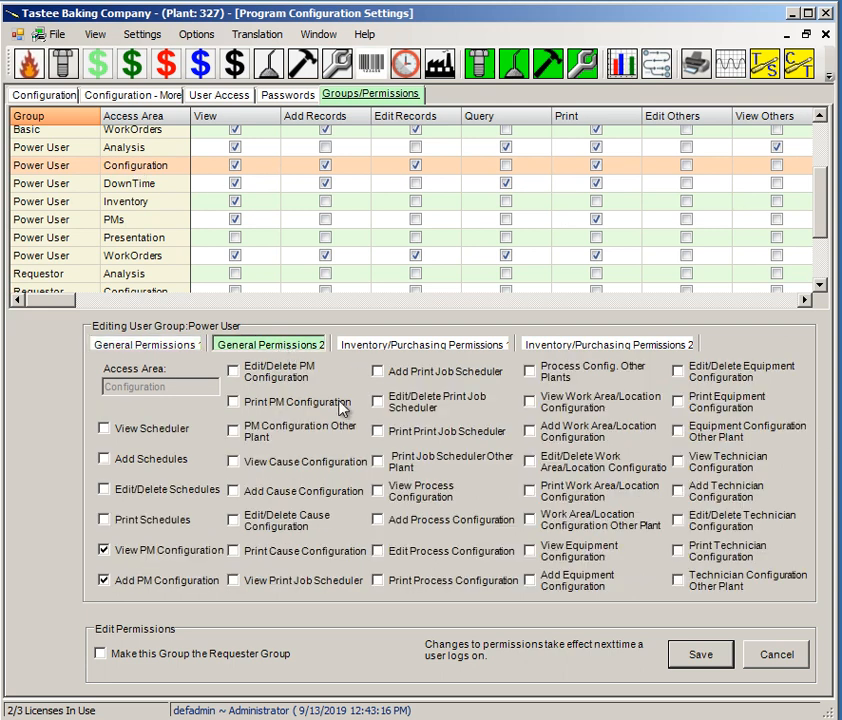
{"action": "left_click", "coordinate": [679, 460]}
{"action": "left_click", "coordinate": [700, 491]}
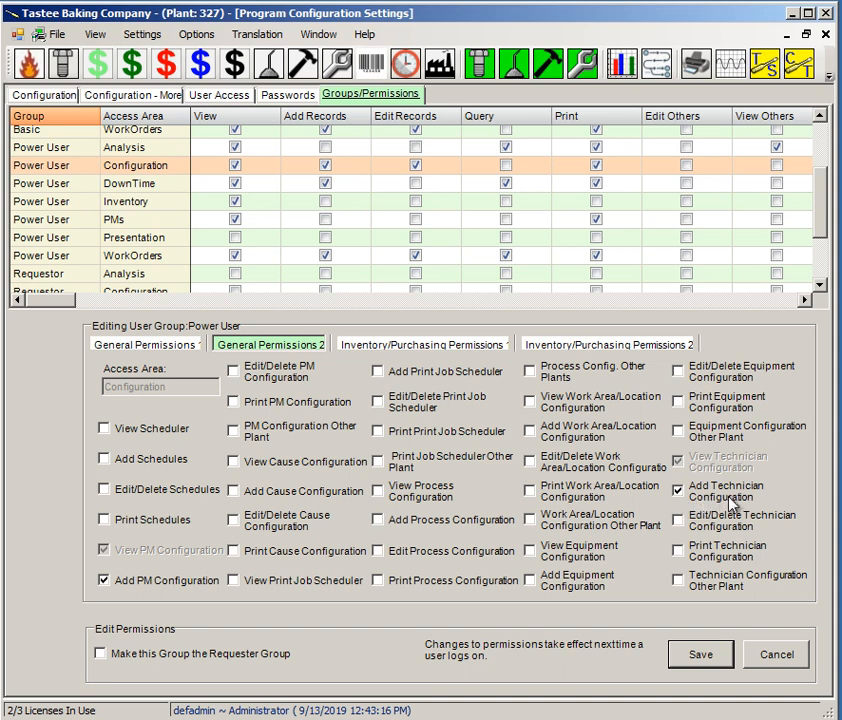
{"action": "left_click", "coordinate": [777, 655]}
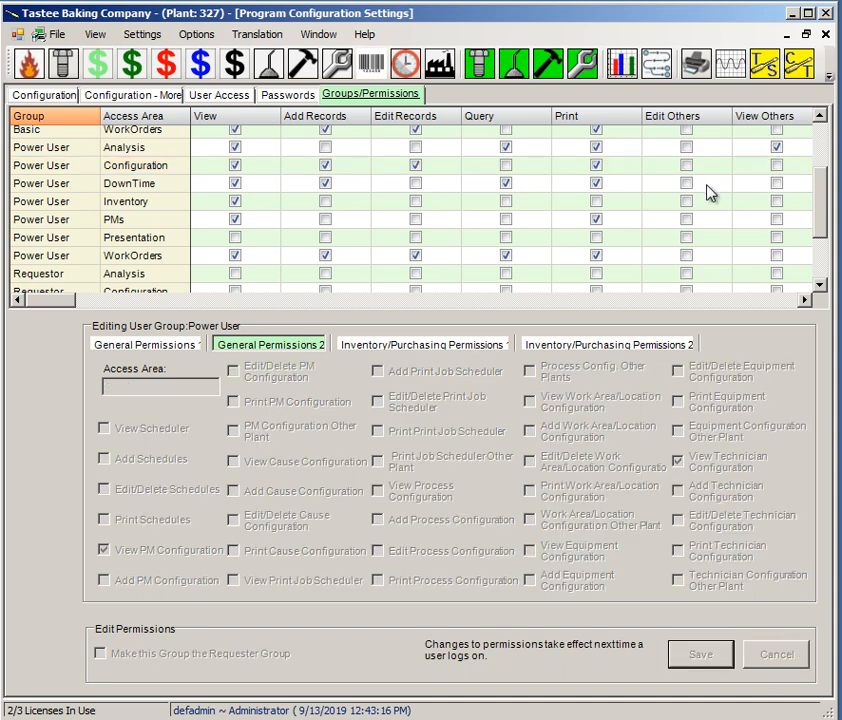
{"action": "left_click", "coordinate": [825, 35]}
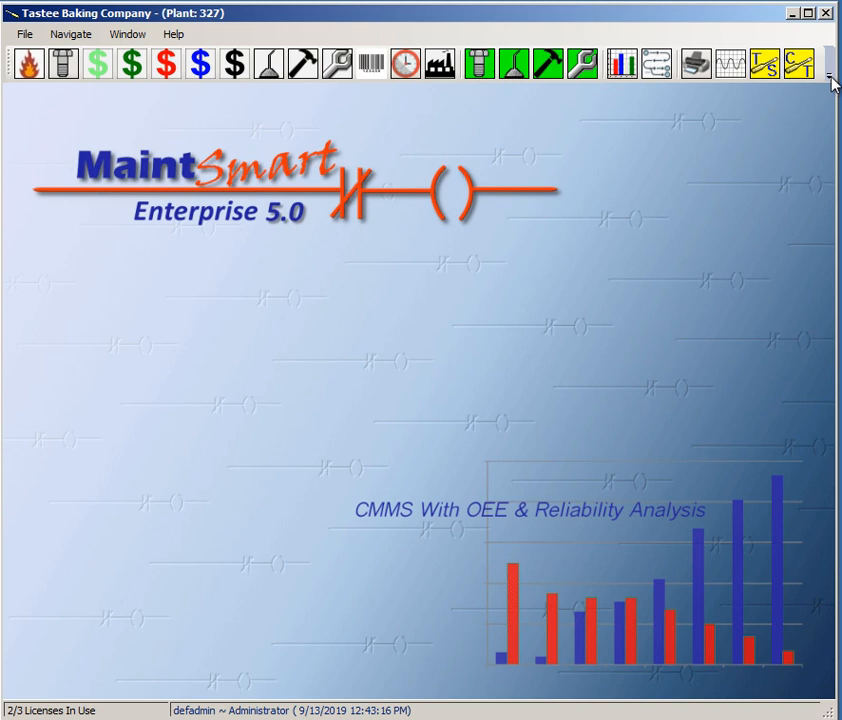
{"action": "left_click", "coordinate": [338, 66]}
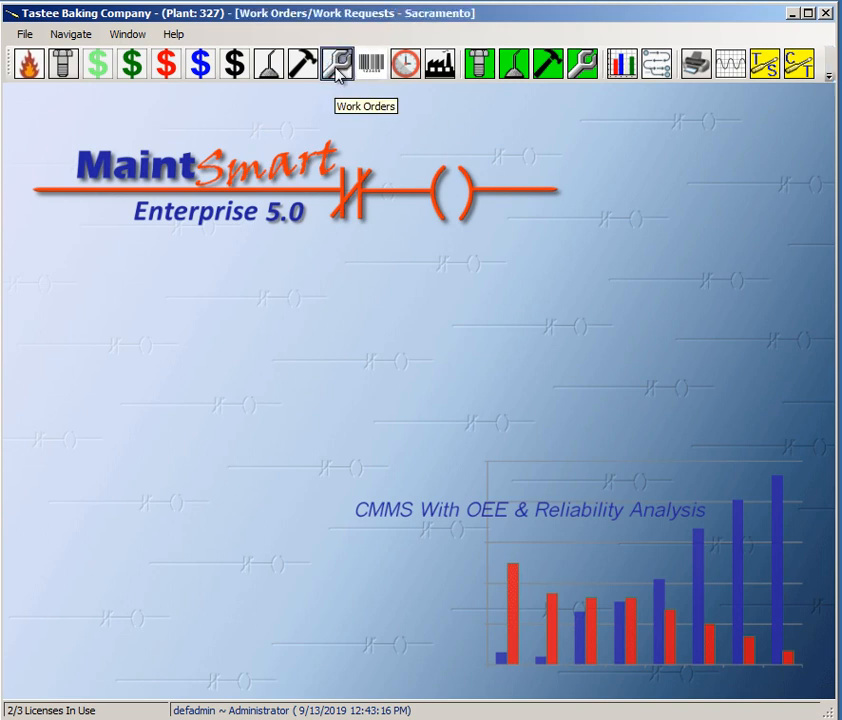
{"action": "left_click", "coordinate": [512, 660]}
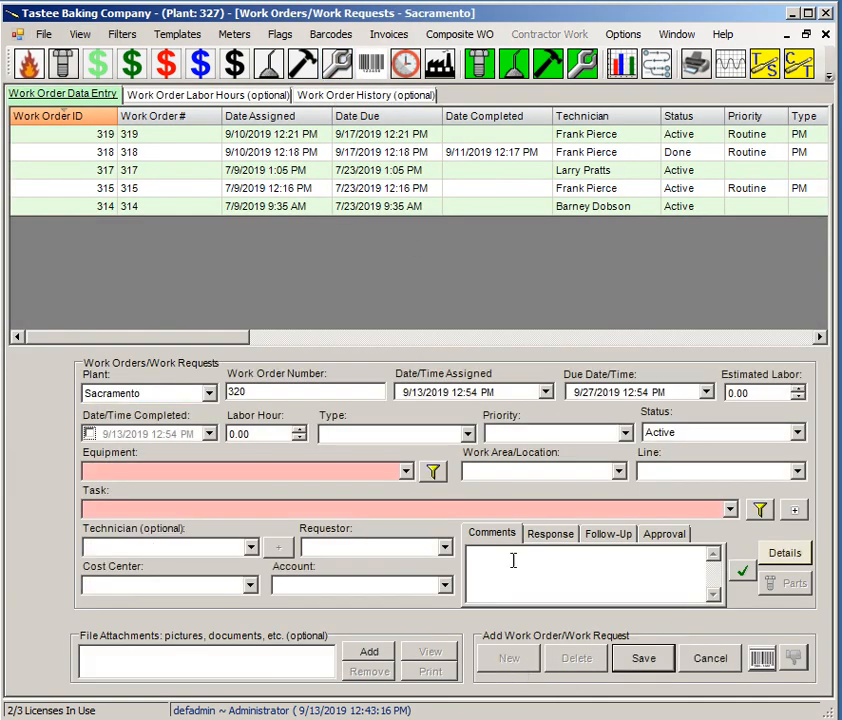
{"action": "left_click", "coordinate": [250, 547]}
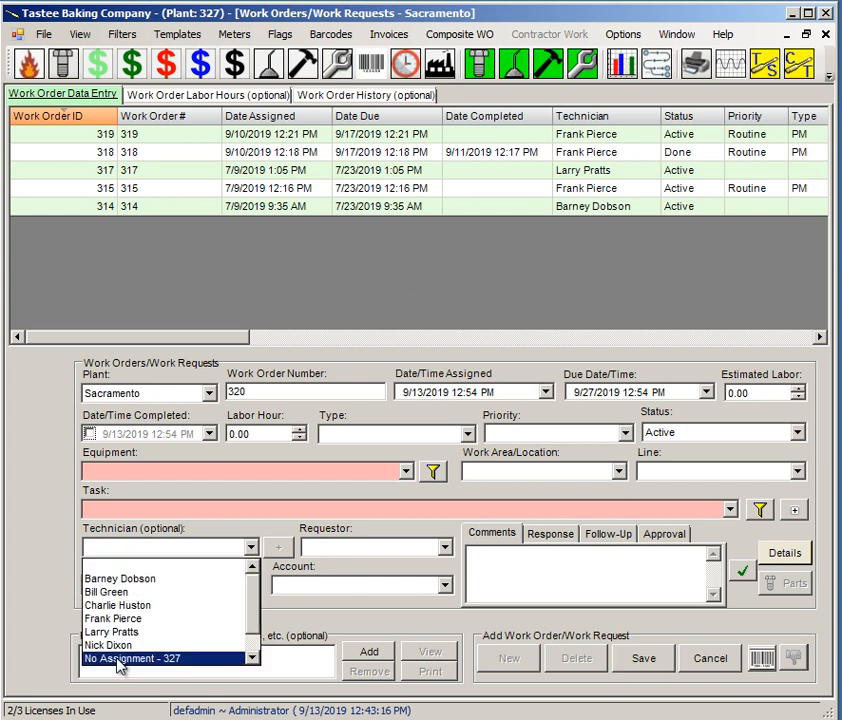
{"action": "left_click", "coordinate": [249, 545]}
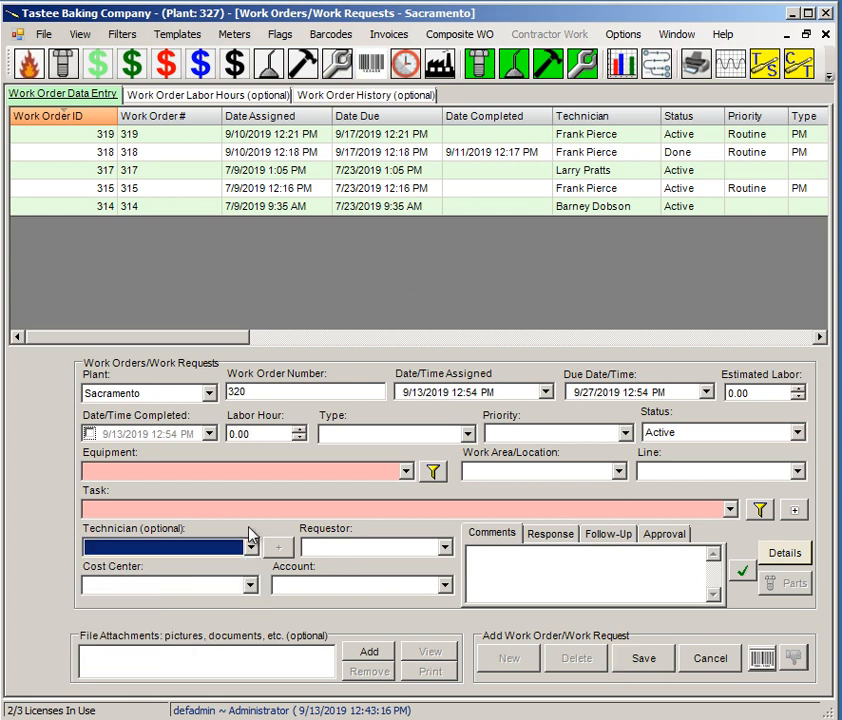
{"action": "left_click", "coordinate": [189, 97]}
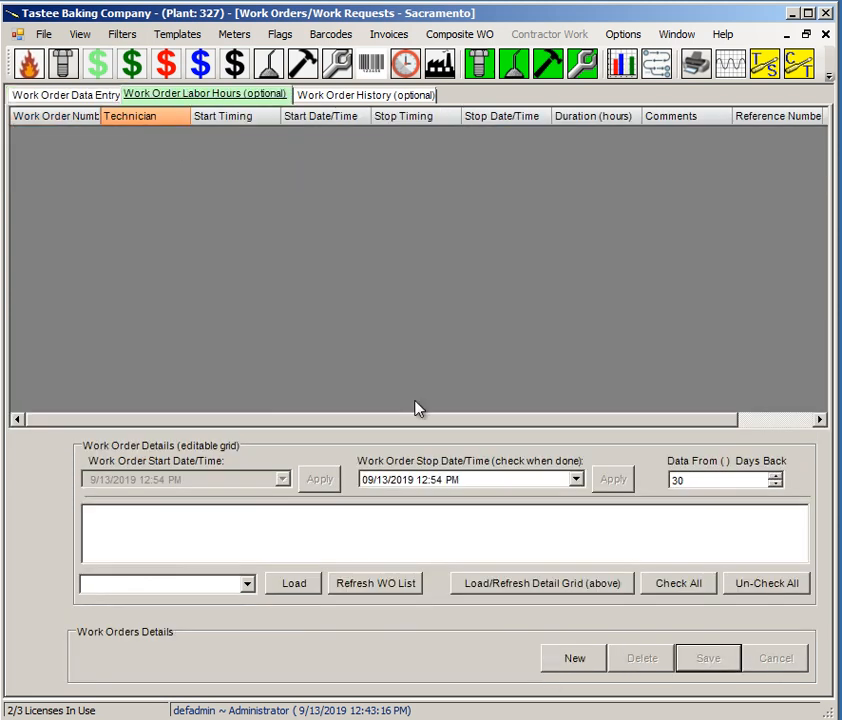
{"action": "left_click", "coordinate": [104, 92]}
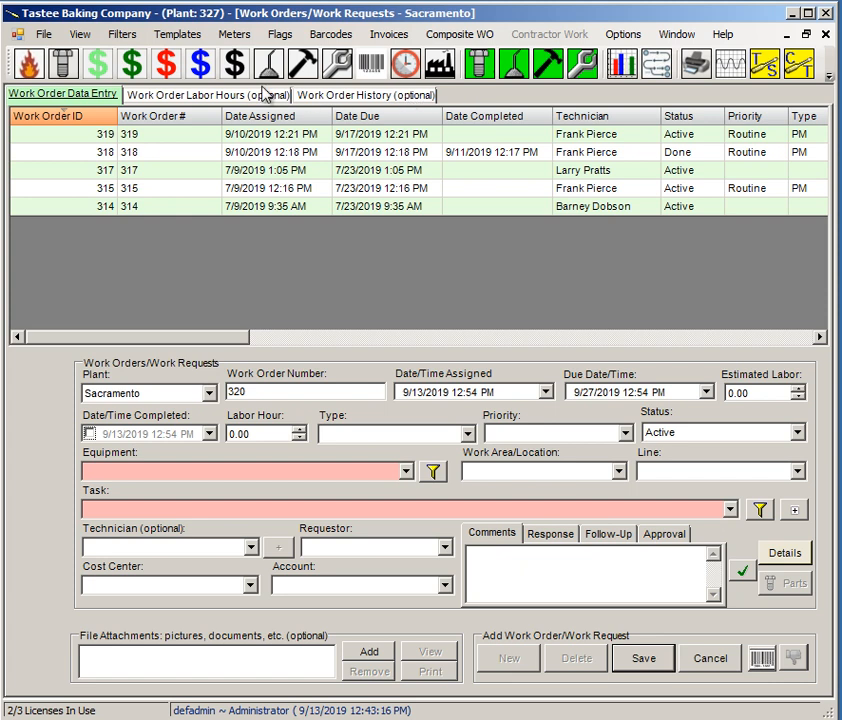
{"action": "left_click", "coordinate": [826, 35]}
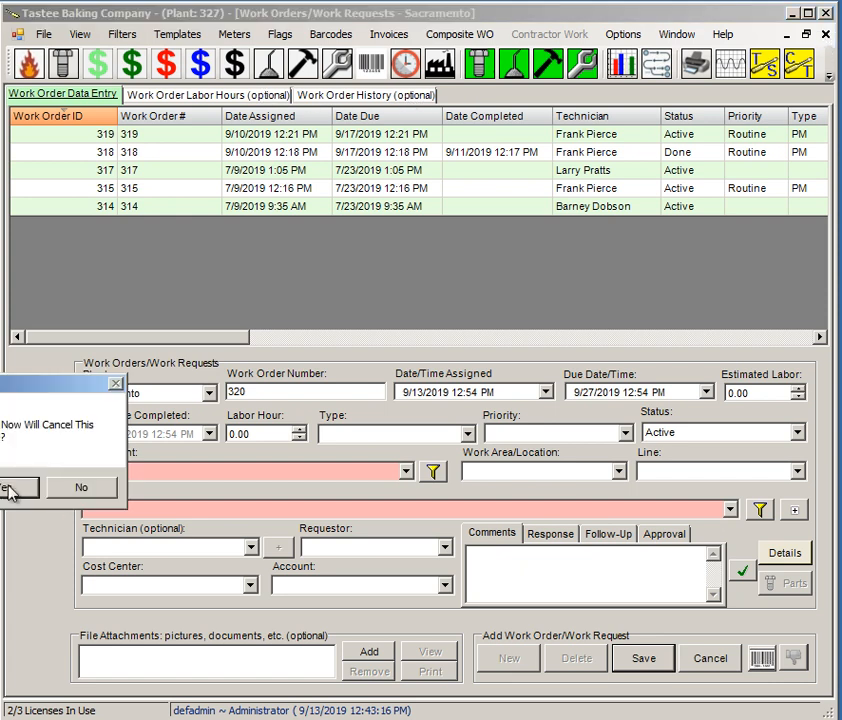
{"action": "left_click_drag", "start_coordinate": [17, 390], "coordinate": [493, 356]}
{"action": "left_click", "coordinate": [497, 455]}
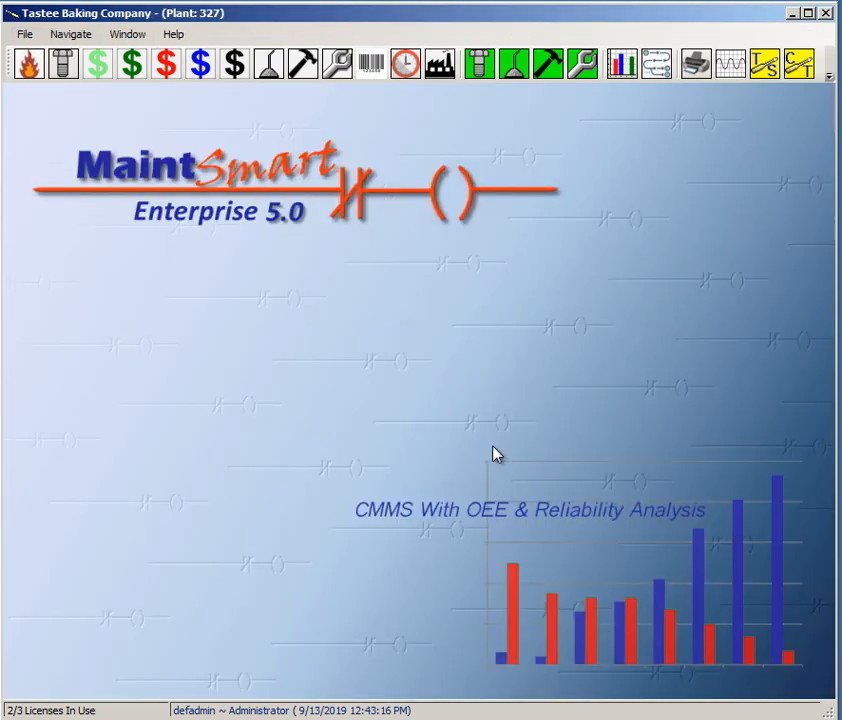
Step: Open the Plant and Technician window from the toolbar overflow panel
{"action": "left_click", "coordinate": [829, 77]}
{"action": "left_click", "coordinate": [830, 77]}
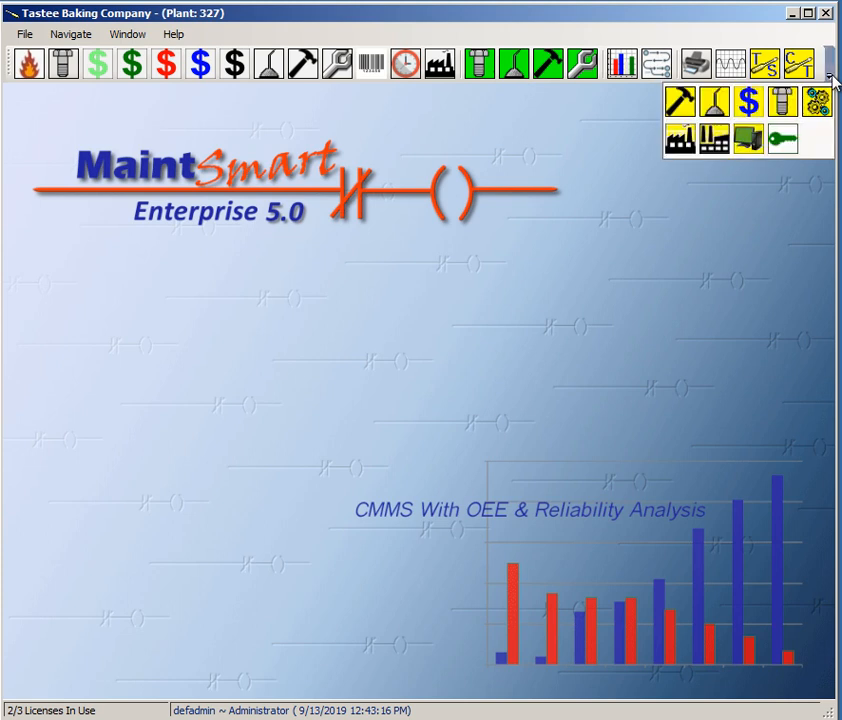
{"action": "left_click", "coordinate": [718, 141]}
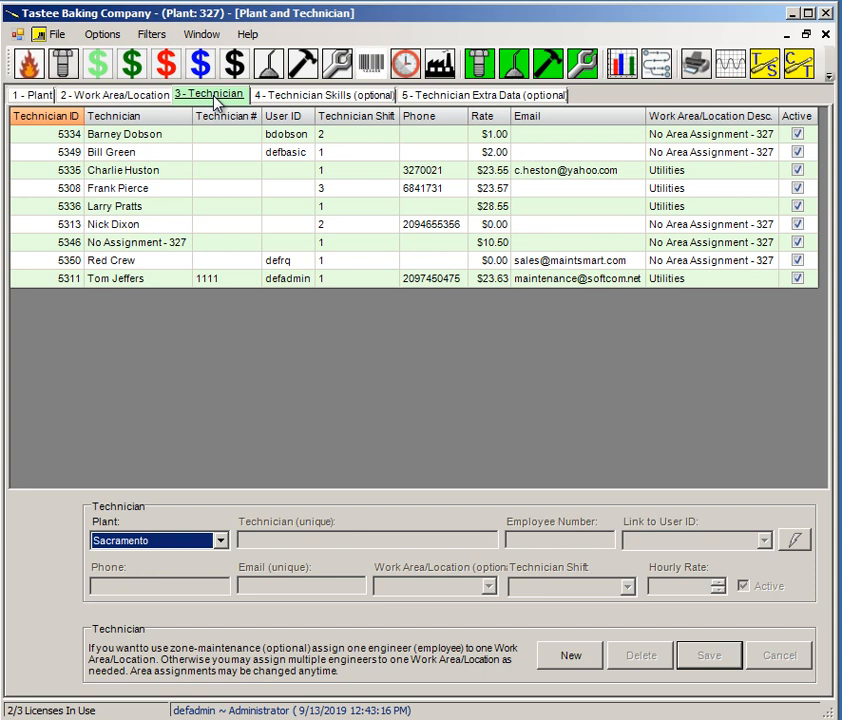
Step: Create and save a new technician record under the technician's name
{"action": "left_click", "coordinate": [570, 658]}
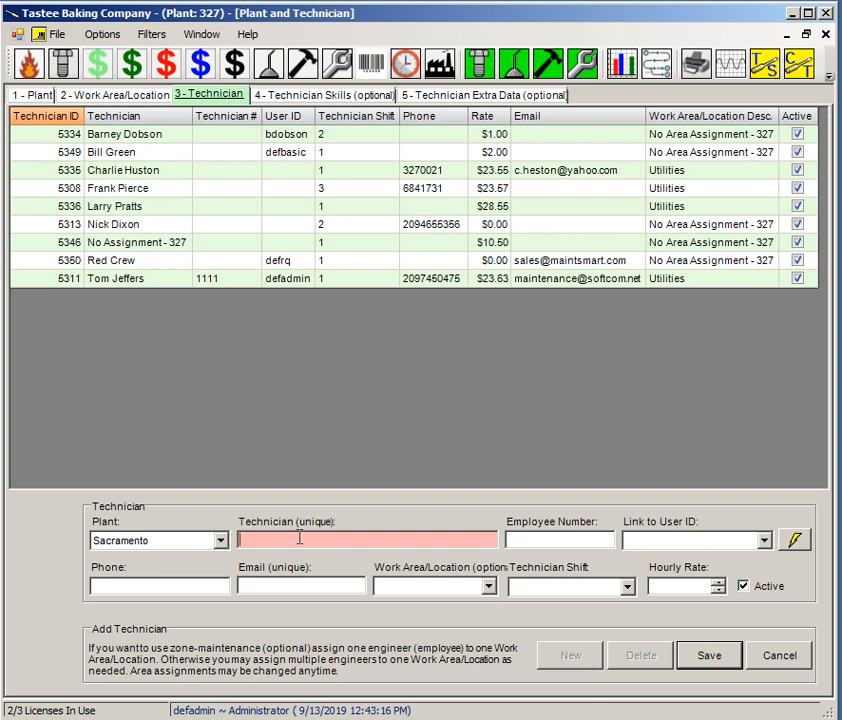
{"action": "type", "text": "John Smith"}
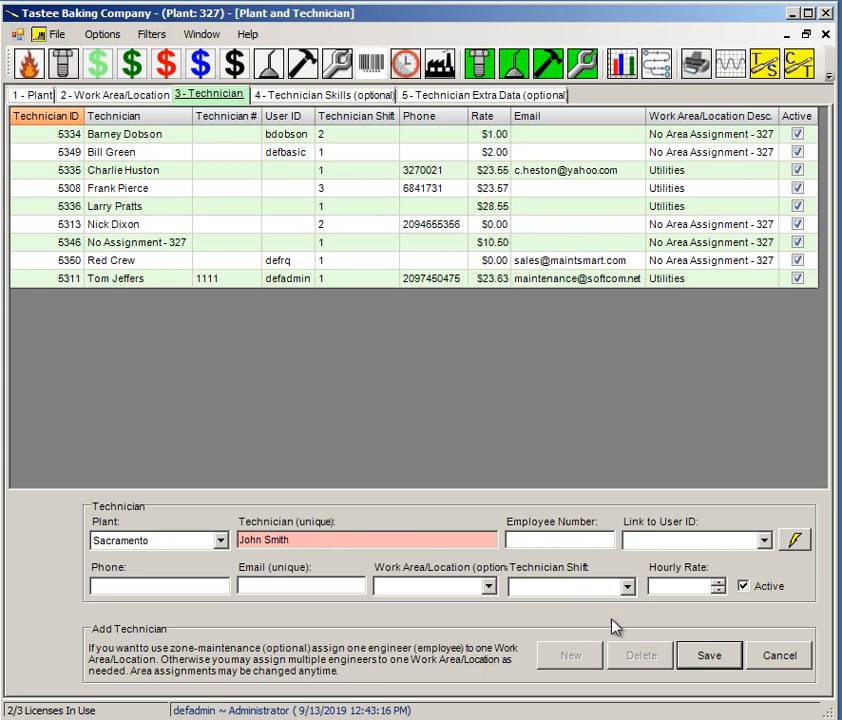
{"action": "left_click", "coordinate": [720, 660]}
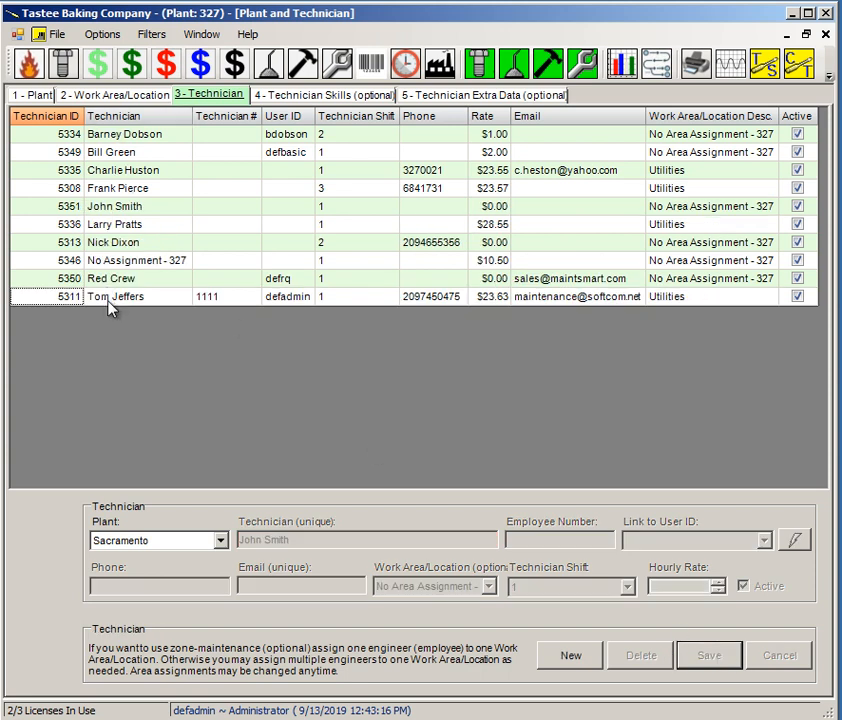
Step: Uncheck Active for technician 5351, save, and reload the record
{"action": "left_click", "coordinate": [117, 208]}
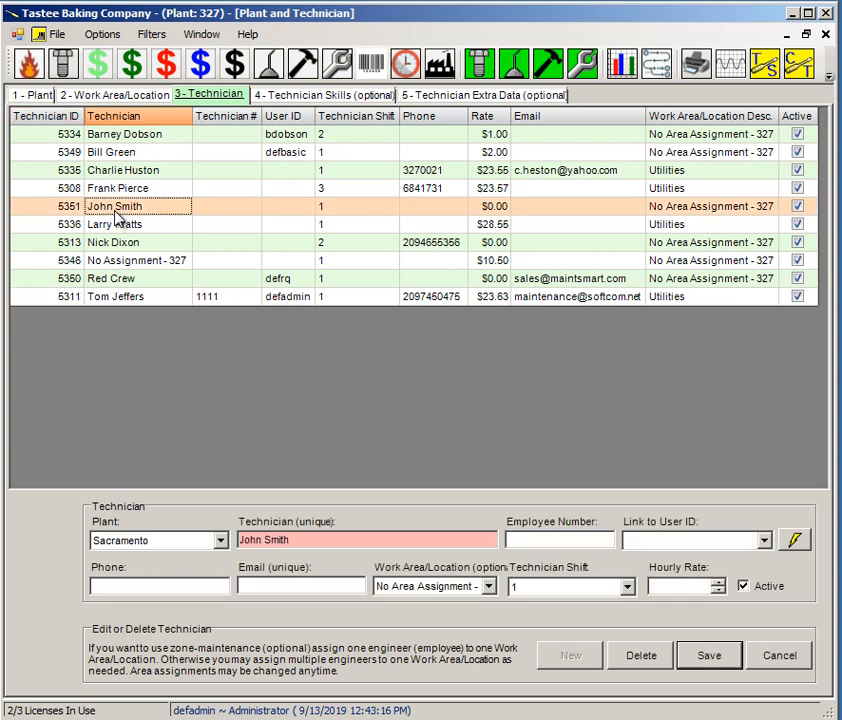
{"action": "left_click", "coordinate": [744, 587]}
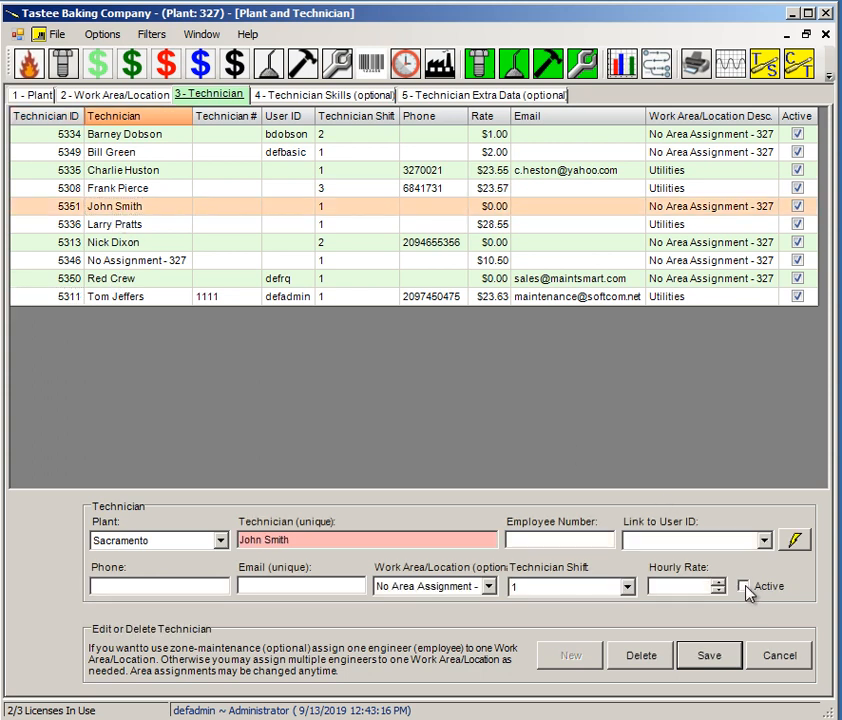
{"action": "left_click", "coordinate": [718, 656]}
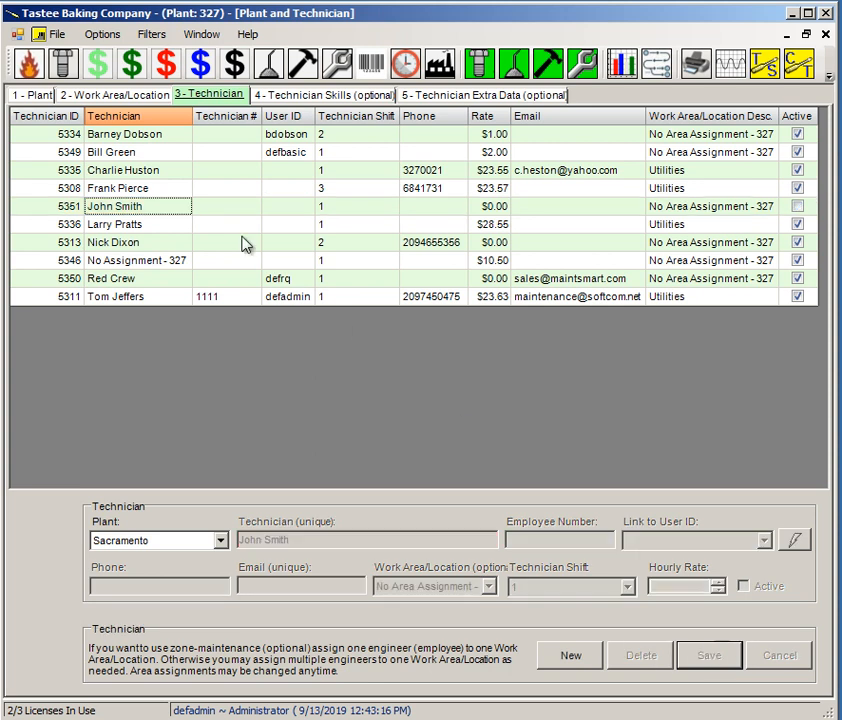
{"action": "left_click", "coordinate": [224, 210]}
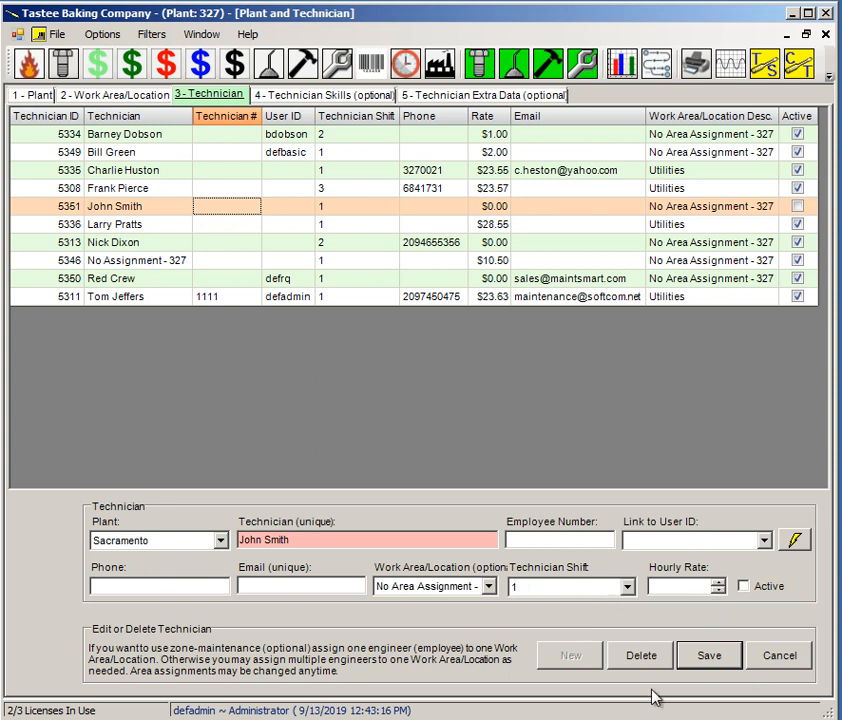
Step: Delete technician 5351, confirm Yes, and close the Plant and Technician window
{"action": "left_click", "coordinate": [650, 654]}
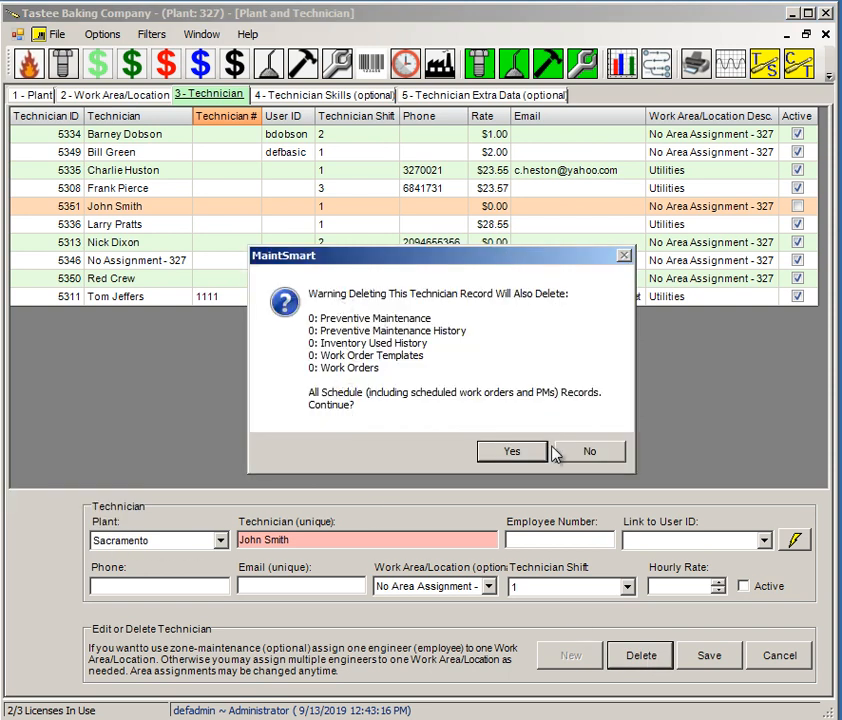
{"action": "left_click", "coordinate": [514, 452]}
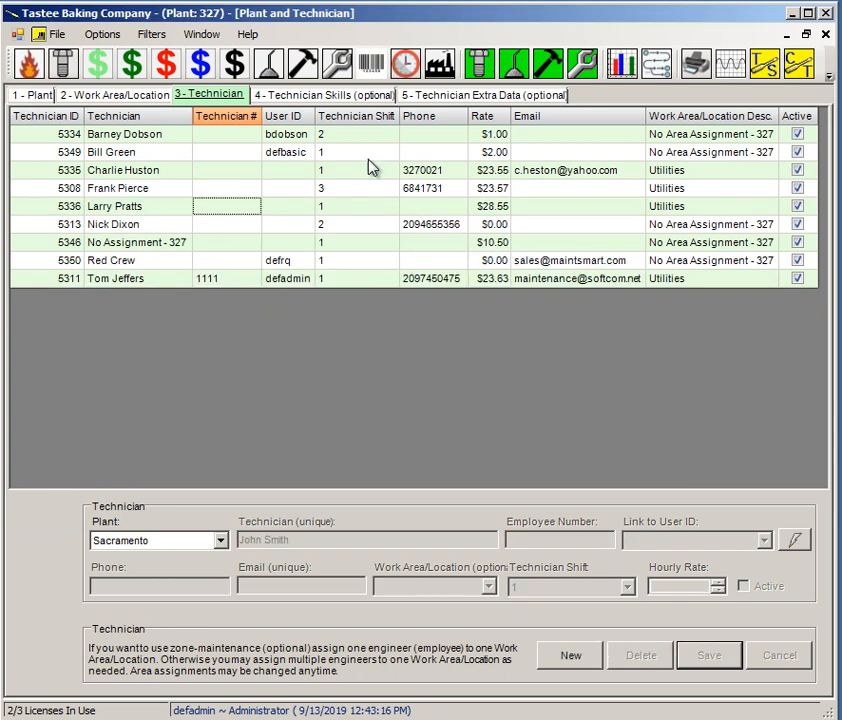
{"action": "left_click", "coordinate": [825, 34]}
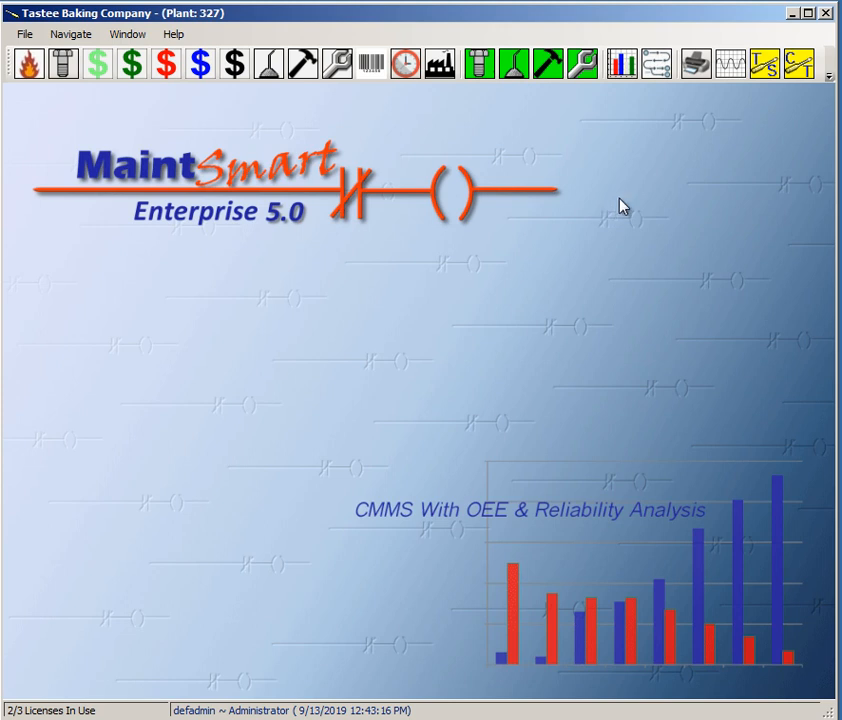
Step: Open Program Configuration on the Passwords page and start a new user record
{"action": "left_click", "coordinate": [829, 77]}
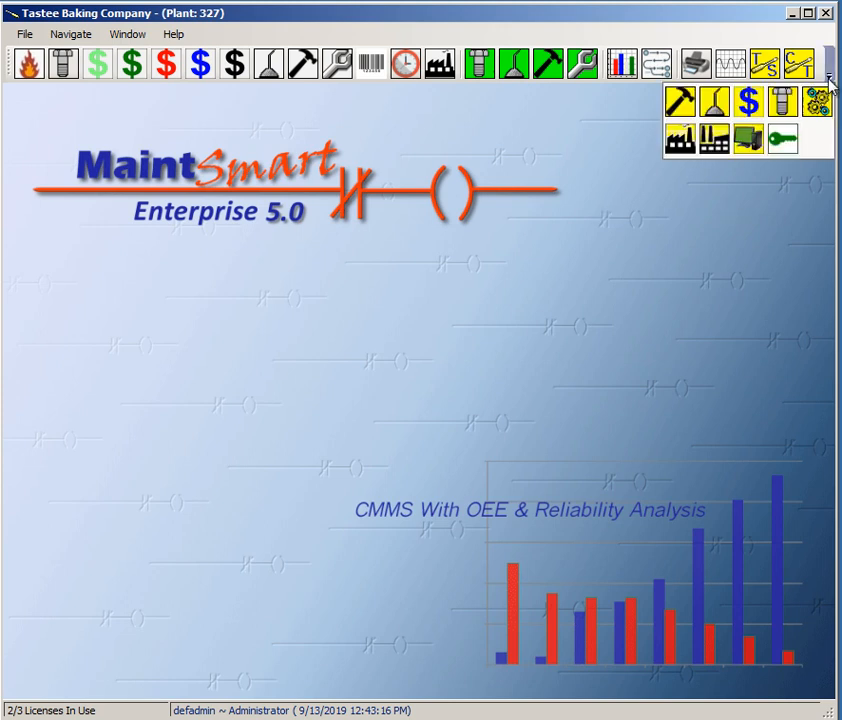
{"action": "left_click", "coordinate": [752, 145]}
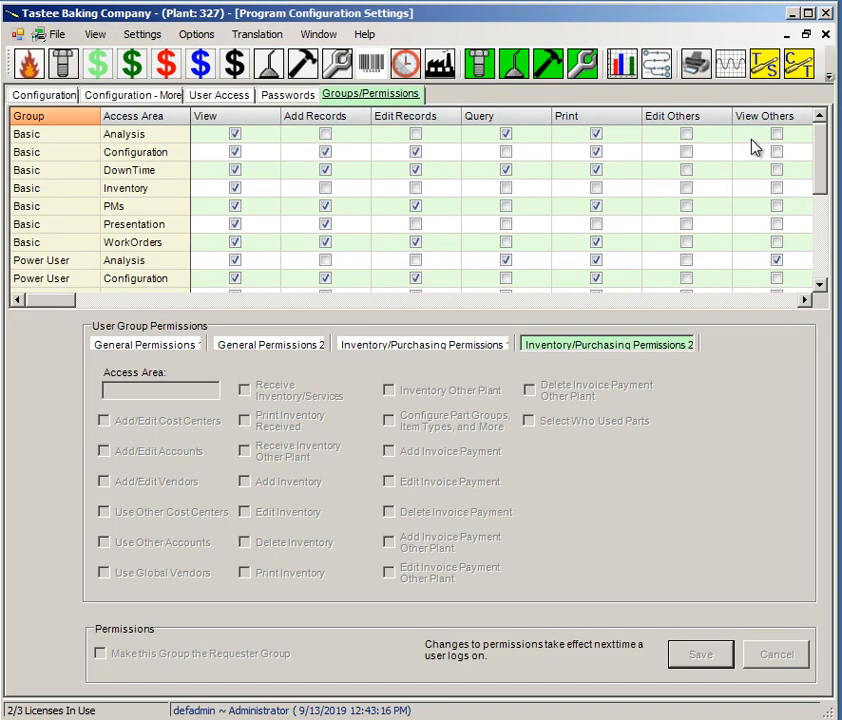
{"action": "left_click", "coordinate": [285, 95]}
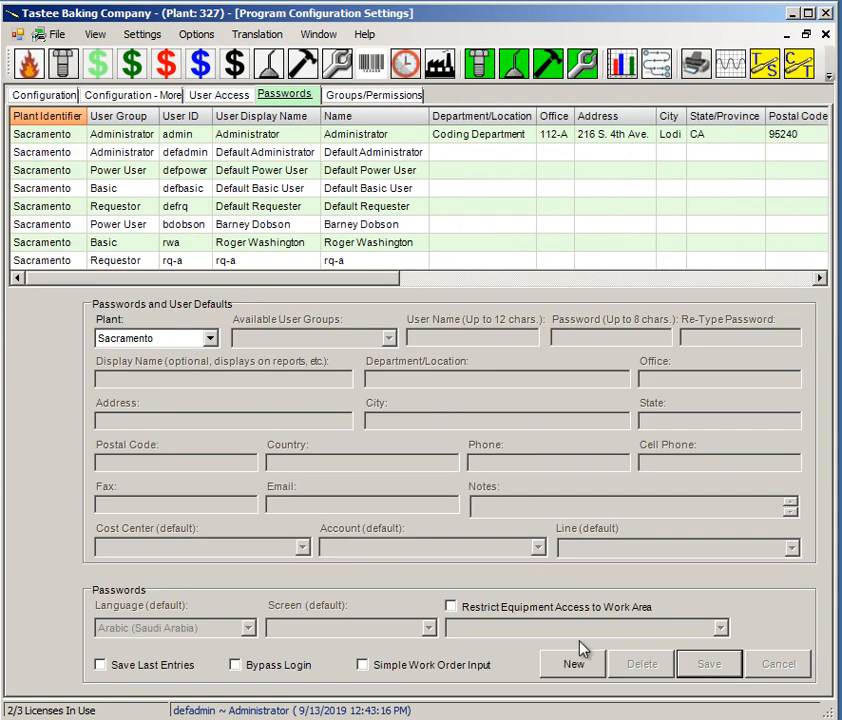
{"action": "left_click", "coordinate": [574, 665]}
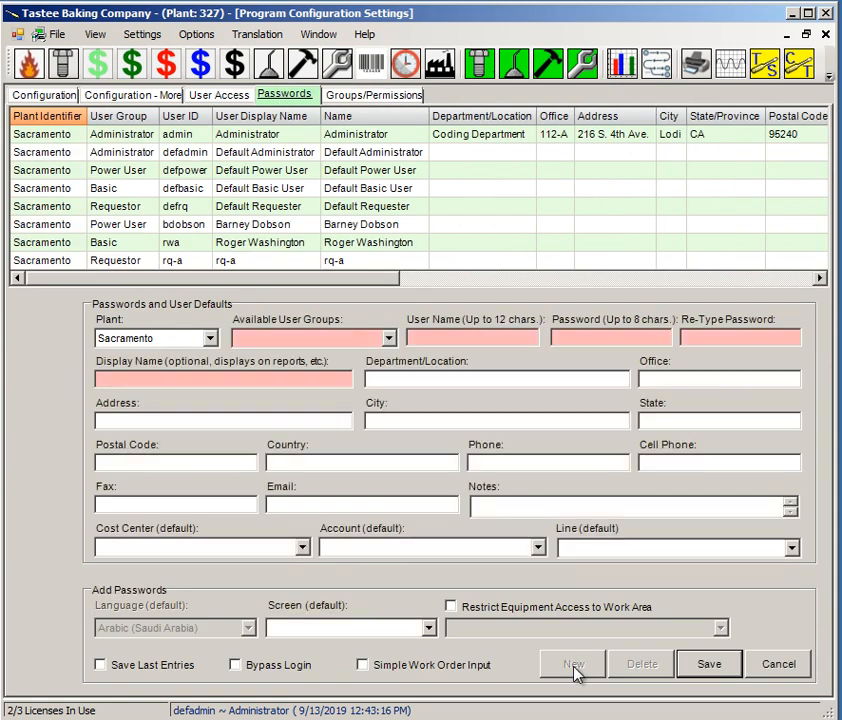
Step: Put the new user in the Power User group and enter the user name and matching password
{"action": "left_click", "coordinate": [389, 339]}
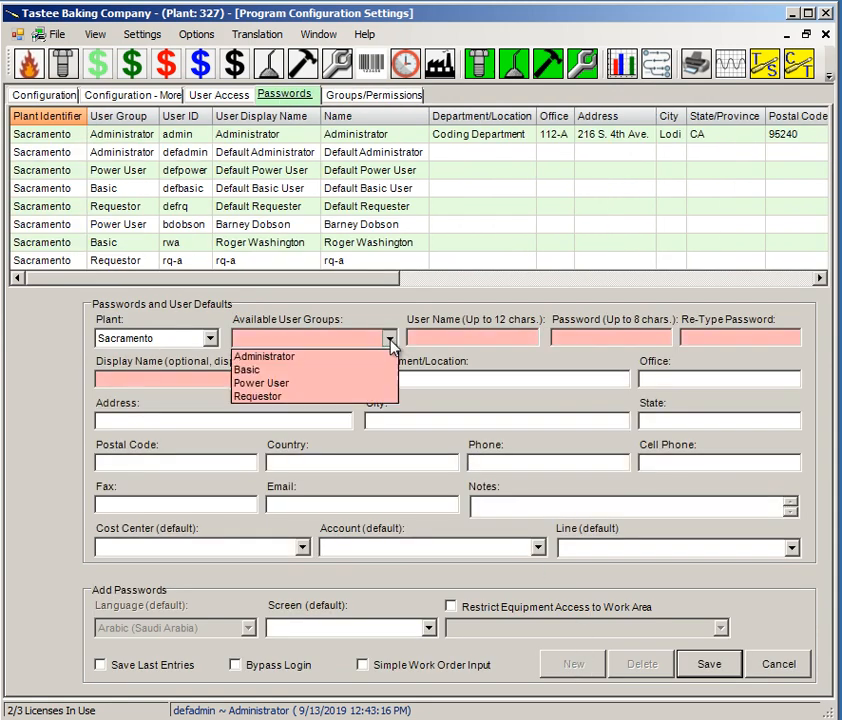
{"action": "left_click", "coordinate": [293, 383]}
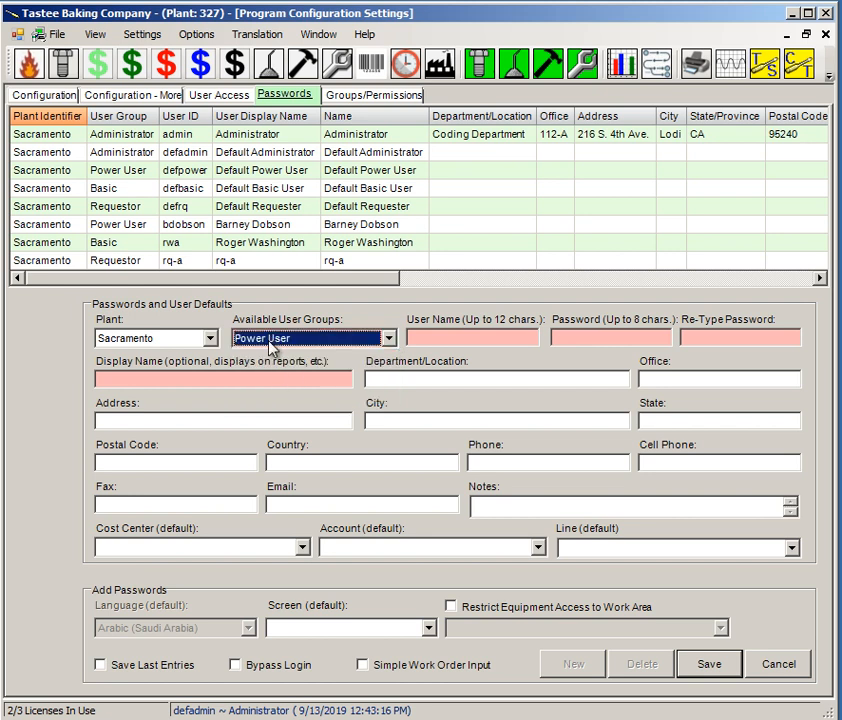
{"action": "left_click", "coordinate": [436, 338]}
{"action": "type", "text": "jsmith"}
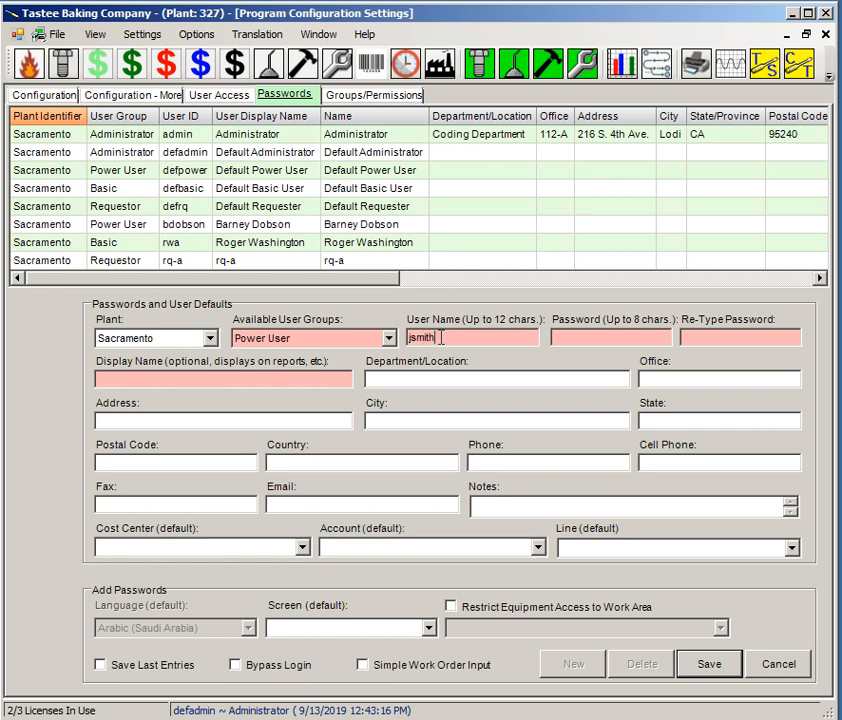
{"action": "left_click", "coordinate": [600, 338]}
{"action": "type", "text": "****"}
{"action": "left_click", "coordinate": [689, 338]}
{"action": "type", "text": "****"}
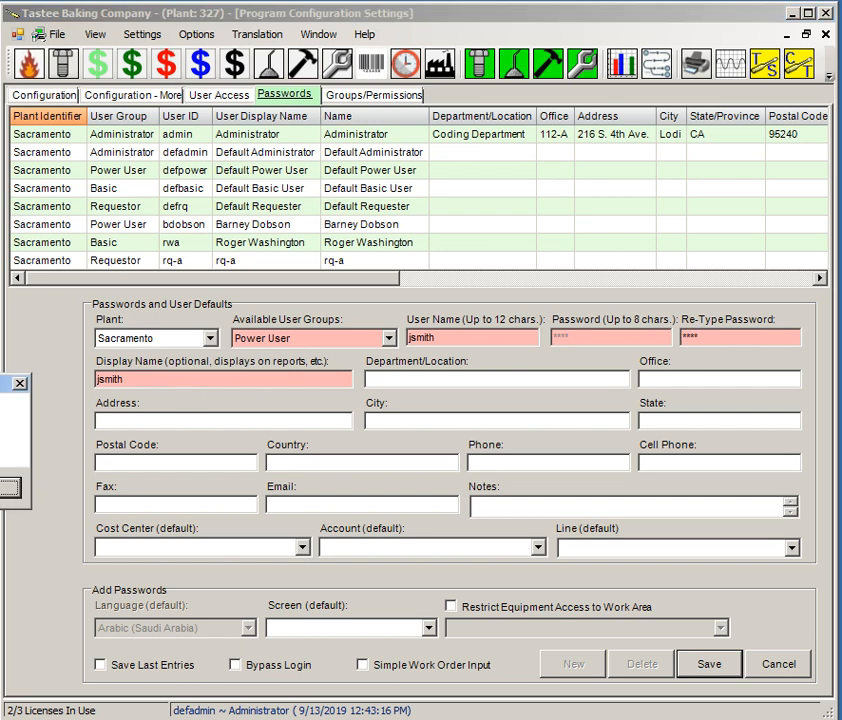
{"action": "left_click", "coordinate": [257, 507]}
Step: Replace the display name with an abbreviated form of the user's name and save the login
{"action": "left_click_drag", "start_coordinate": [150, 377], "coordinate": [94, 342]}
{"action": "type", "text": "Jo"}
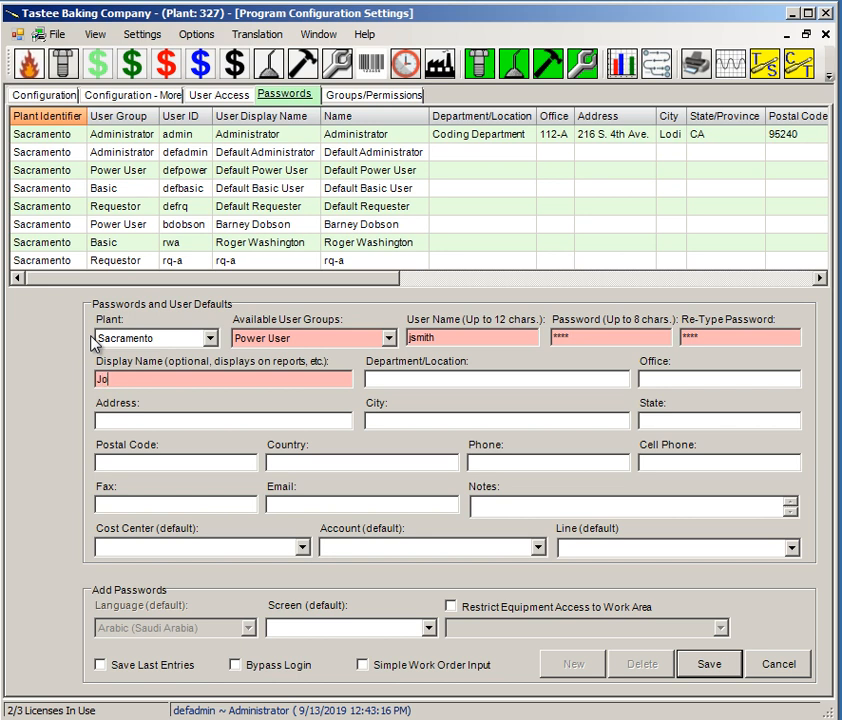
{"action": "key", "text": "BackSpace"}
{"action": "type", "text": ". Smith"}
{"action": "left_click", "coordinate": [712, 666]}
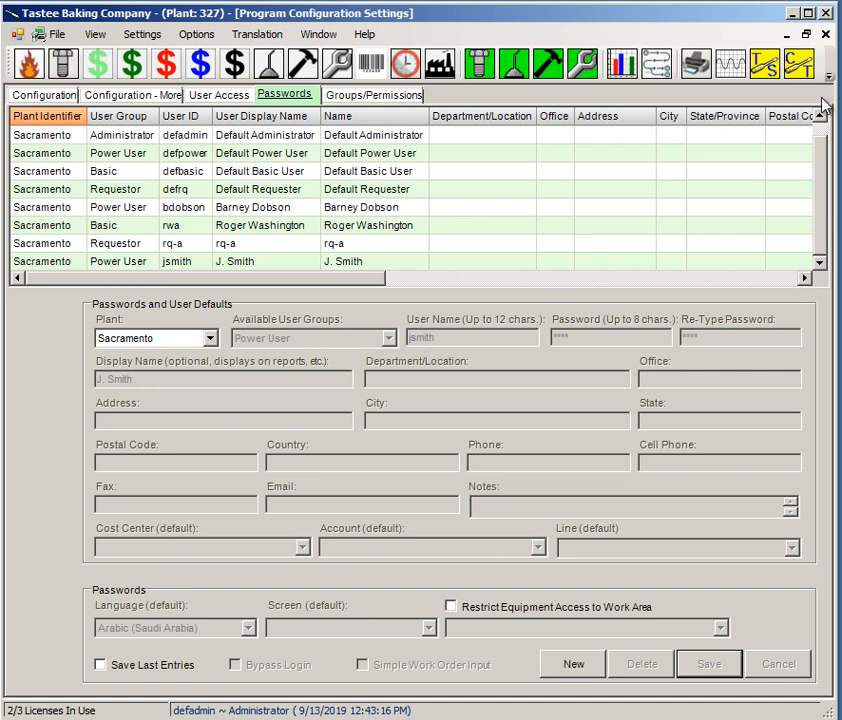
Step: Close Program Configuration and open the Plant and Technician setup
{"action": "left_click", "coordinate": [826, 35]}
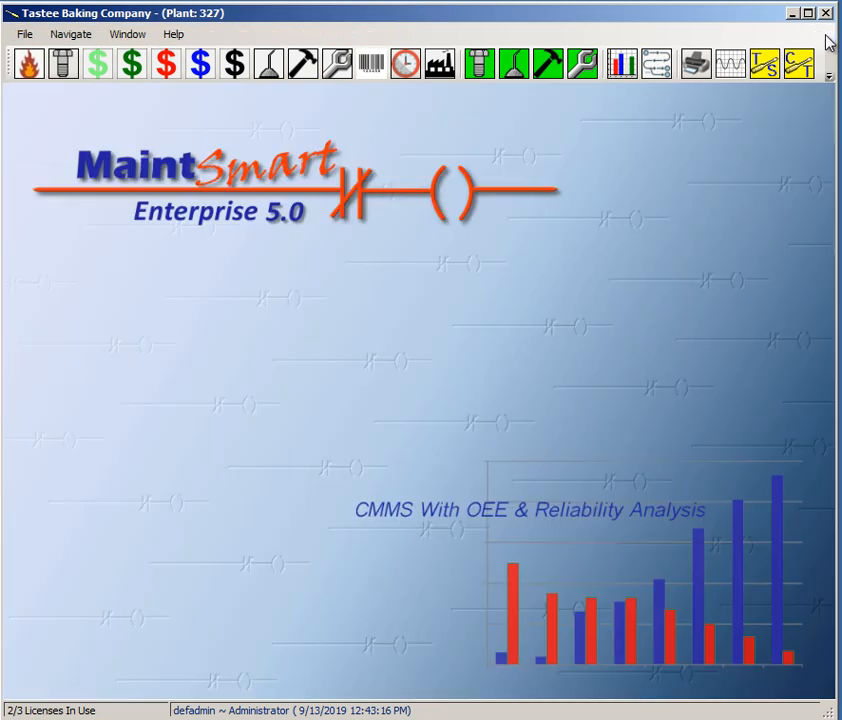
{"action": "left_click", "coordinate": [829, 78]}
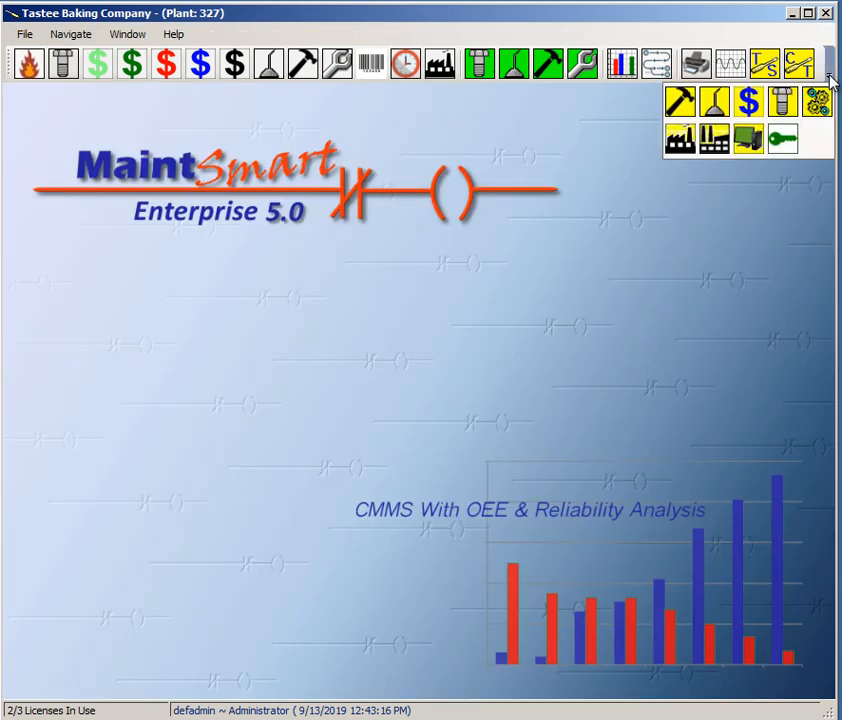
{"action": "left_click", "coordinate": [829, 77]}
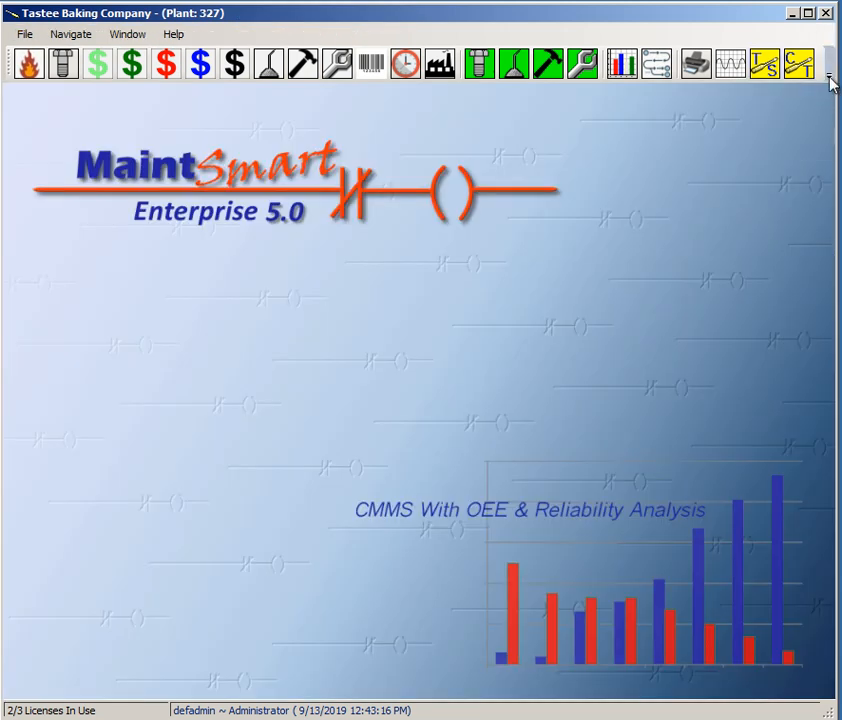
{"action": "left_click", "coordinate": [829, 78]}
{"action": "left_click", "coordinate": [718, 142]}
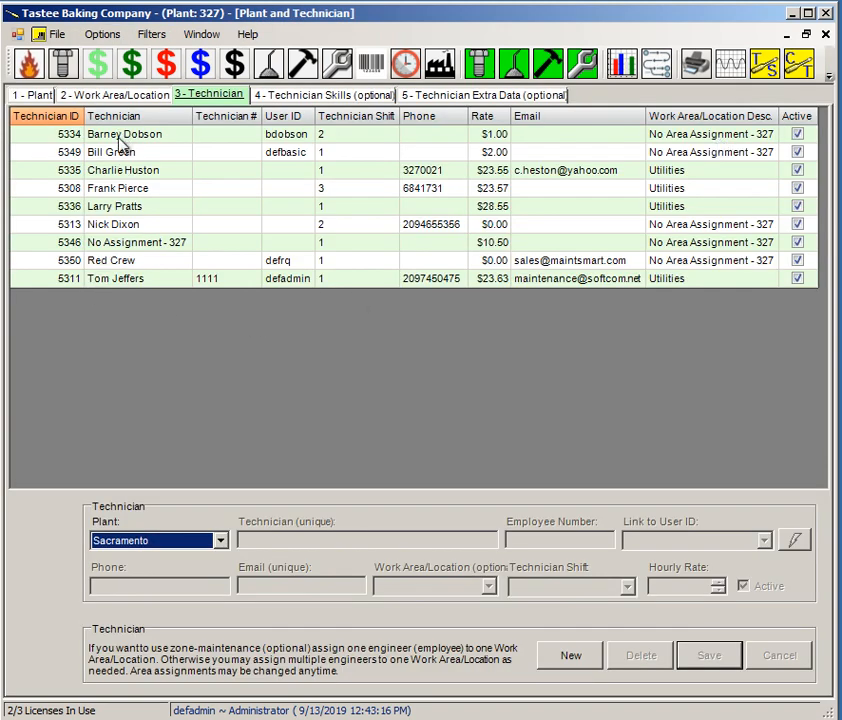
Step: Add a new technician under the person's name, linked to the new user login, and save
{"action": "left_click", "coordinate": [572, 658]}
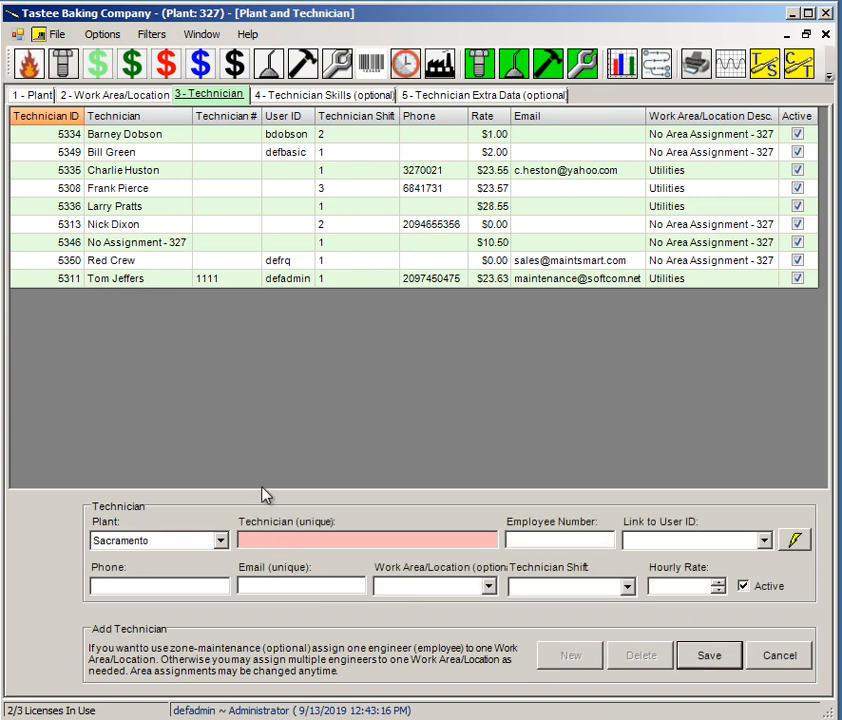
{"action": "type", "text": "John Smith"}
{"action": "left_click", "coordinate": [764, 540]}
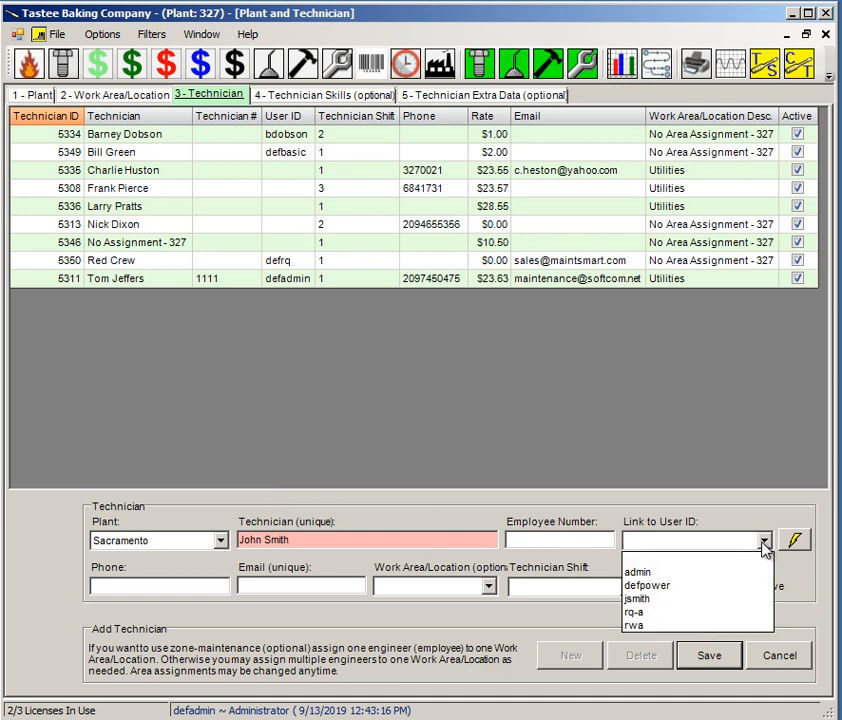
{"action": "left_click", "coordinate": [638, 598]}
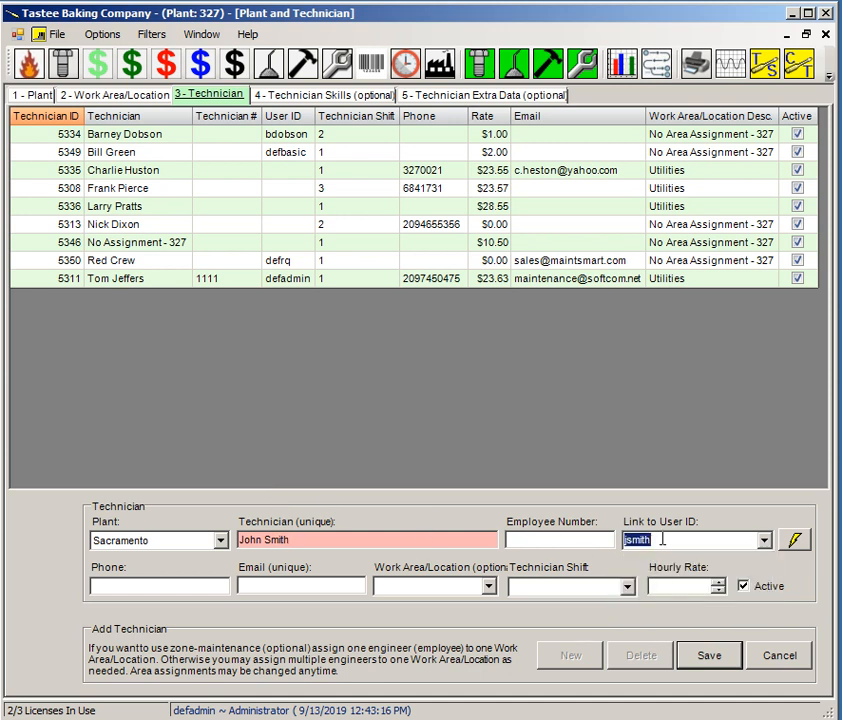
{"action": "left_click", "coordinate": [662, 540]}
{"action": "left_click", "coordinate": [680, 656]}
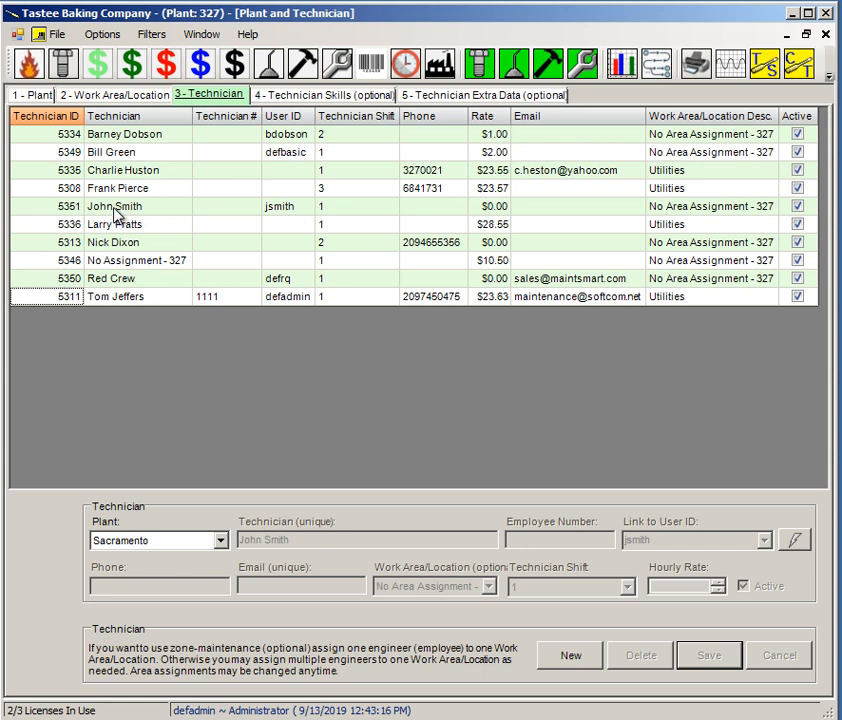
Step: Assign the new technician to work order 317, save, and close Work Orders
{"action": "left_click", "coordinate": [826, 35]}
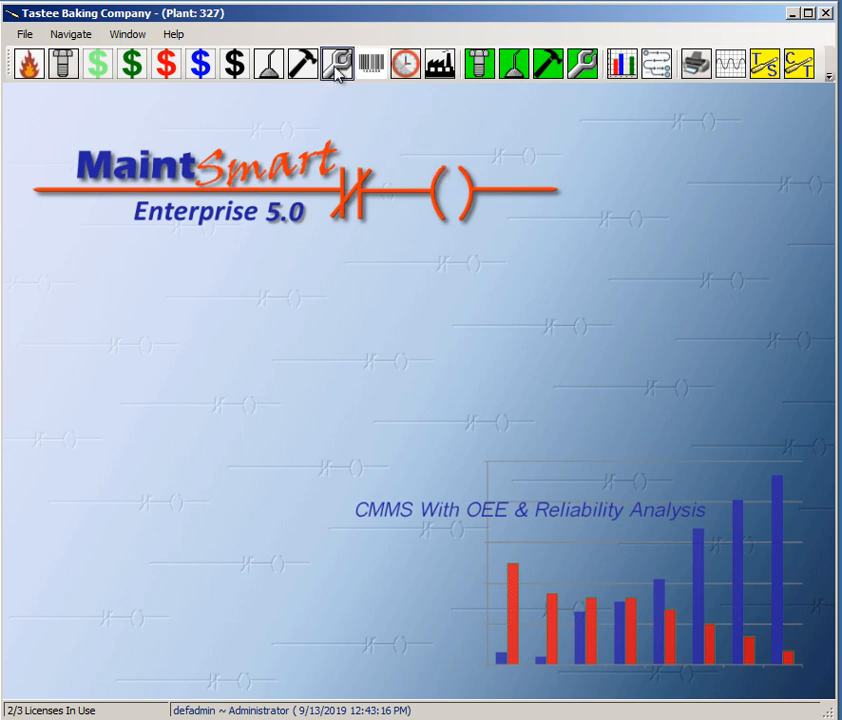
{"action": "left_click", "coordinate": [338, 66]}
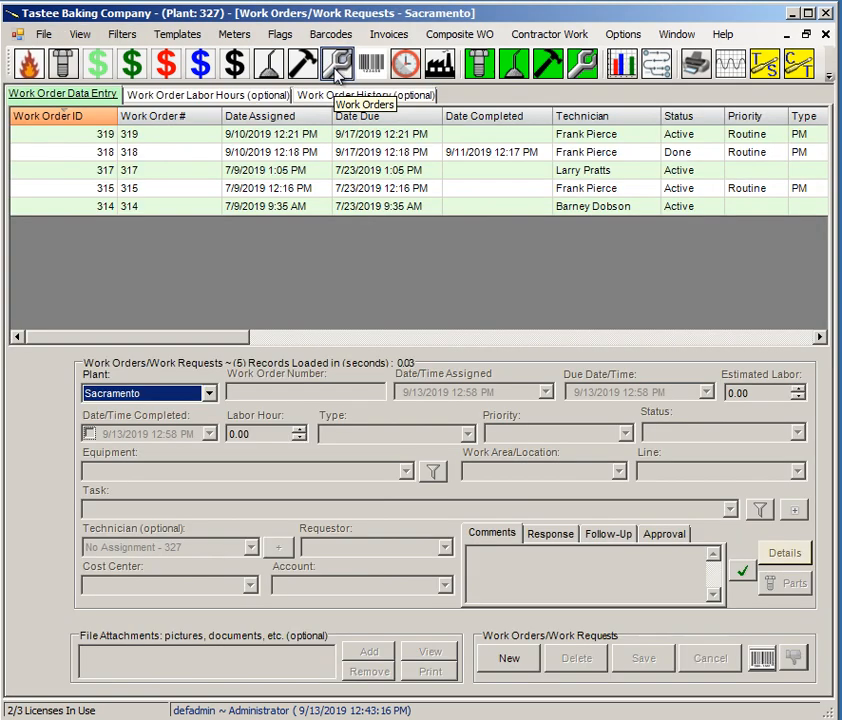
{"action": "left_click", "coordinate": [368, 174]}
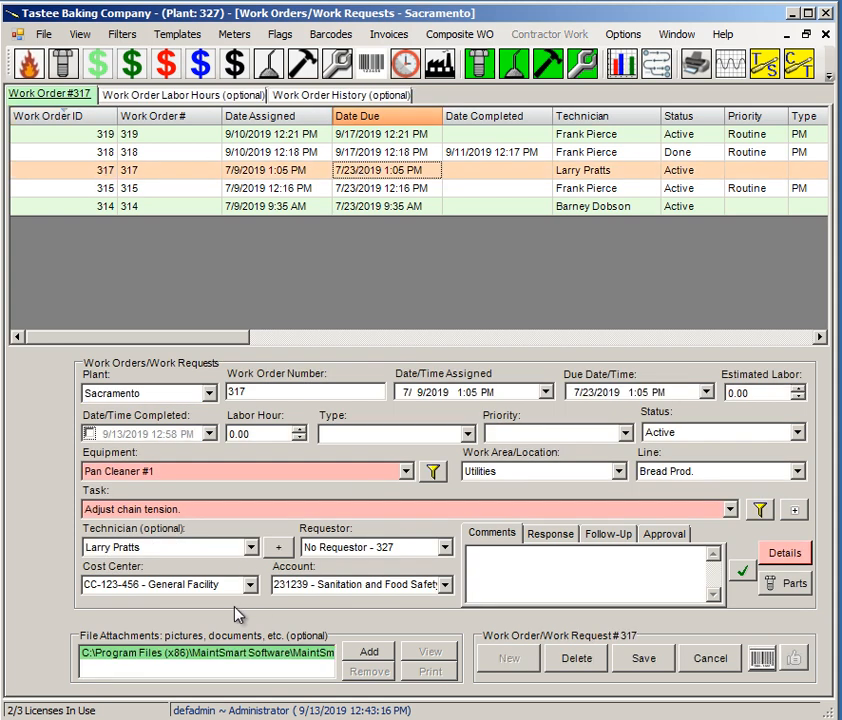
{"action": "left_click", "coordinate": [251, 547]}
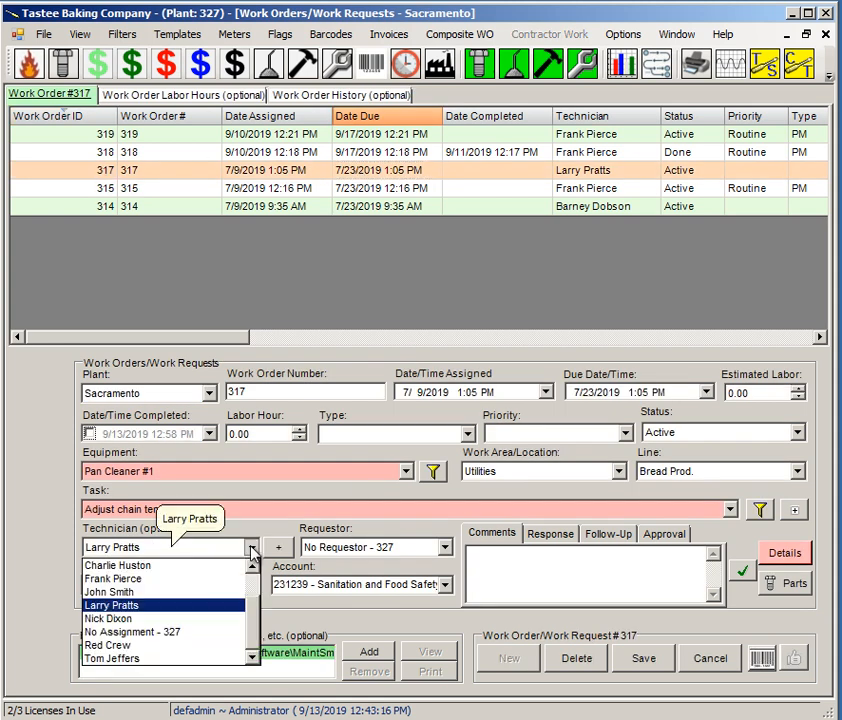
{"action": "left_click", "coordinate": [125, 593]}
{"action": "left_click", "coordinate": [643, 658]}
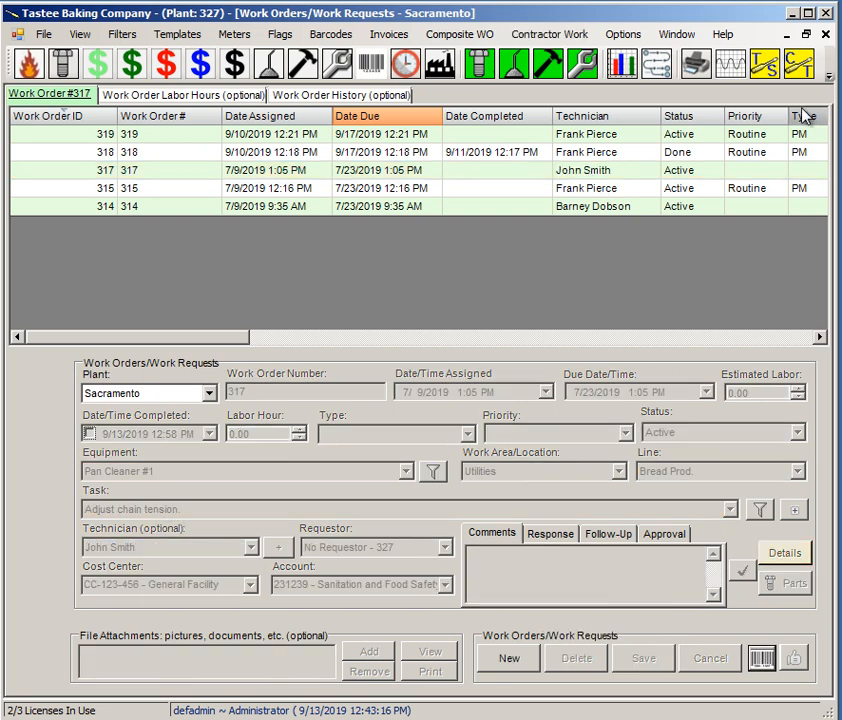
{"action": "left_click", "coordinate": [826, 34]}
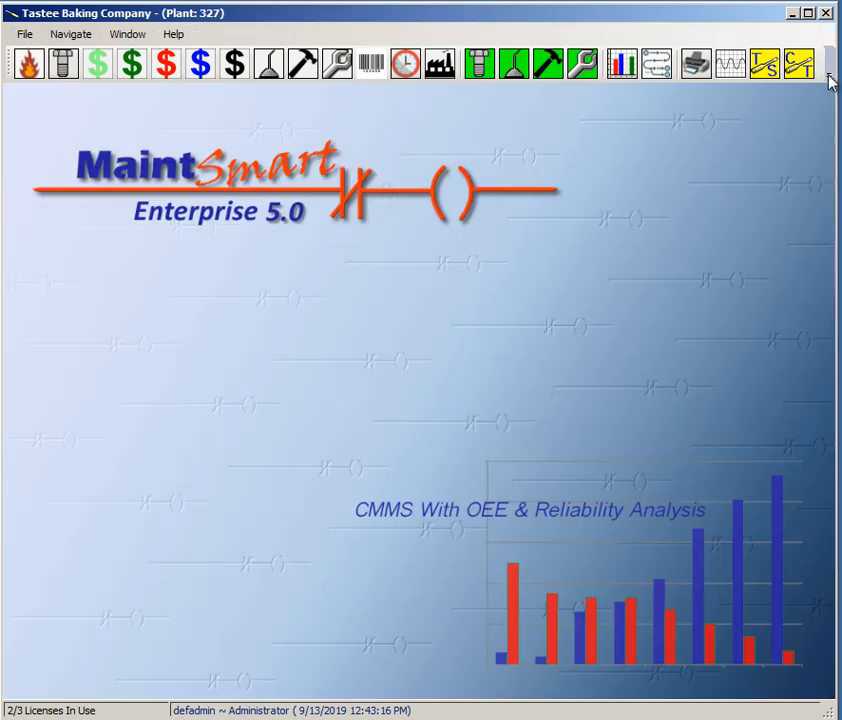
Step: Open Program Configuration at the Groups/Permissions page
{"action": "left_click", "coordinate": [829, 75]}
{"action": "left_click", "coordinate": [767, 106]}
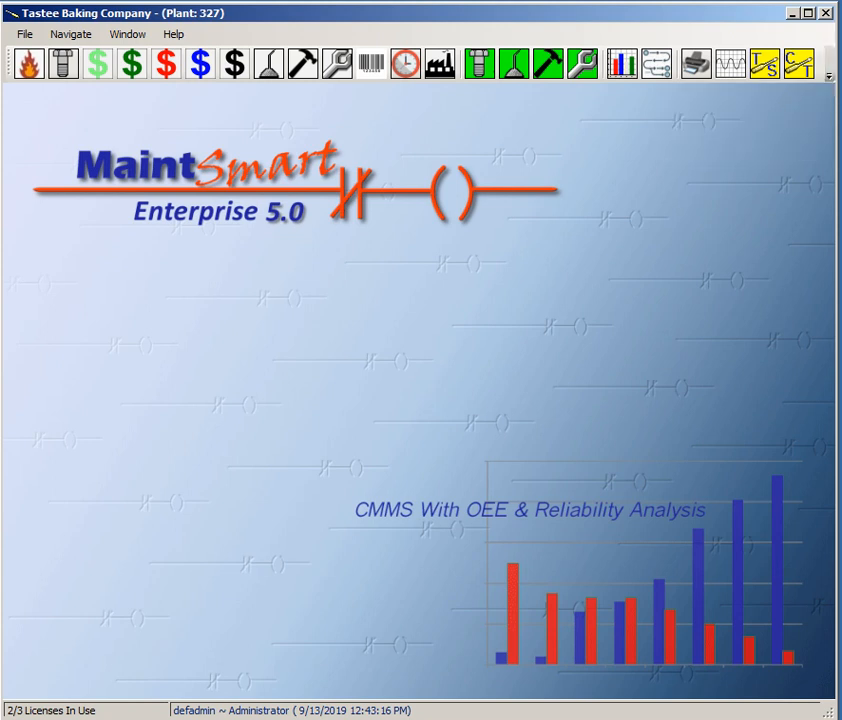
{"action": "left_click", "coordinate": [829, 75]}
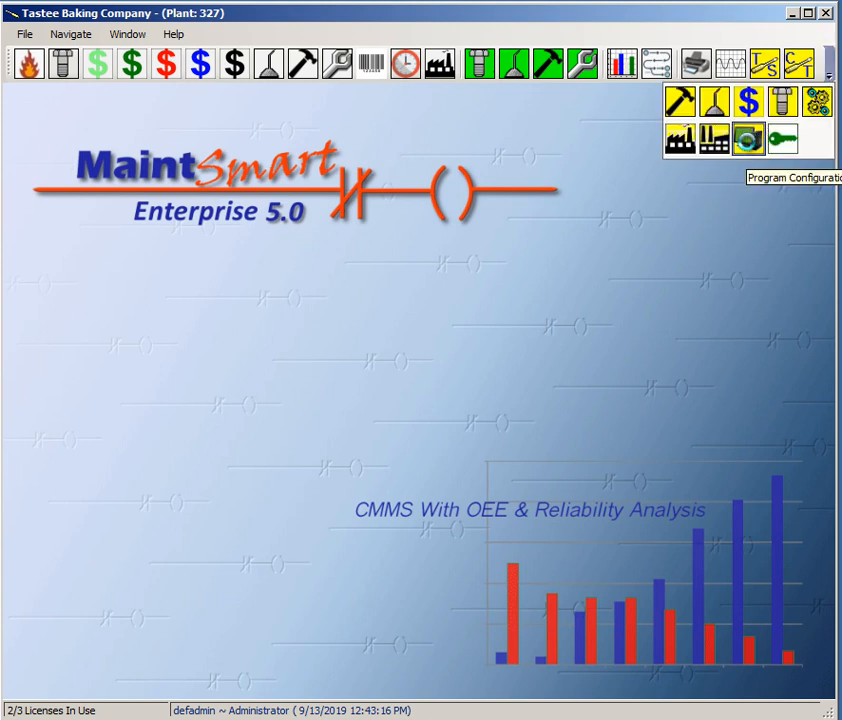
{"action": "left_click", "coordinate": [750, 142]}
{"action": "left_click", "coordinate": [365, 95]}
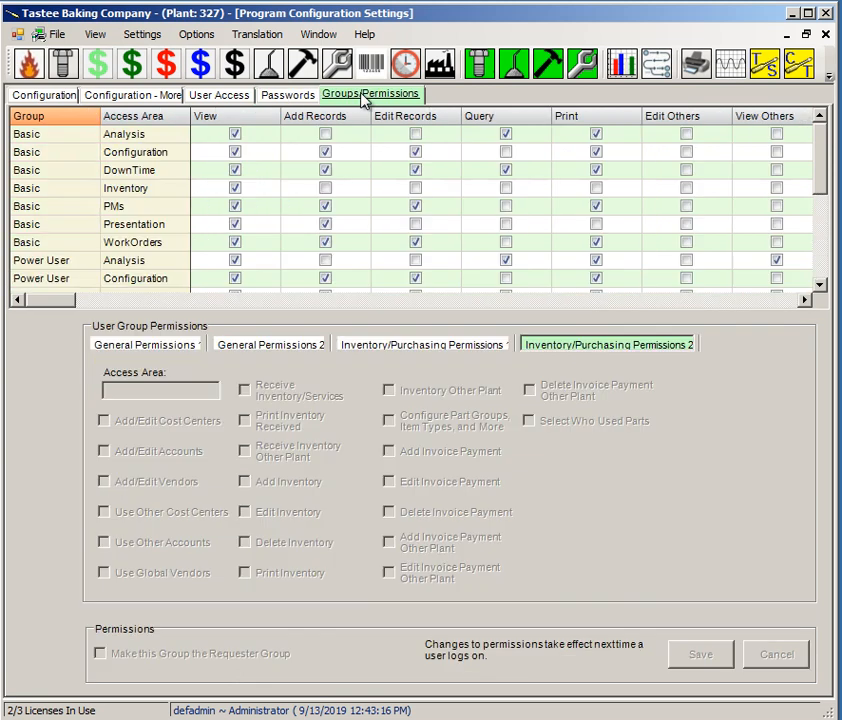
Step: Review the Power User group's WorkOrders permissions and cancel without changes
{"action": "left_click_drag", "start_coordinate": [820, 175], "coordinate": [819, 206]}
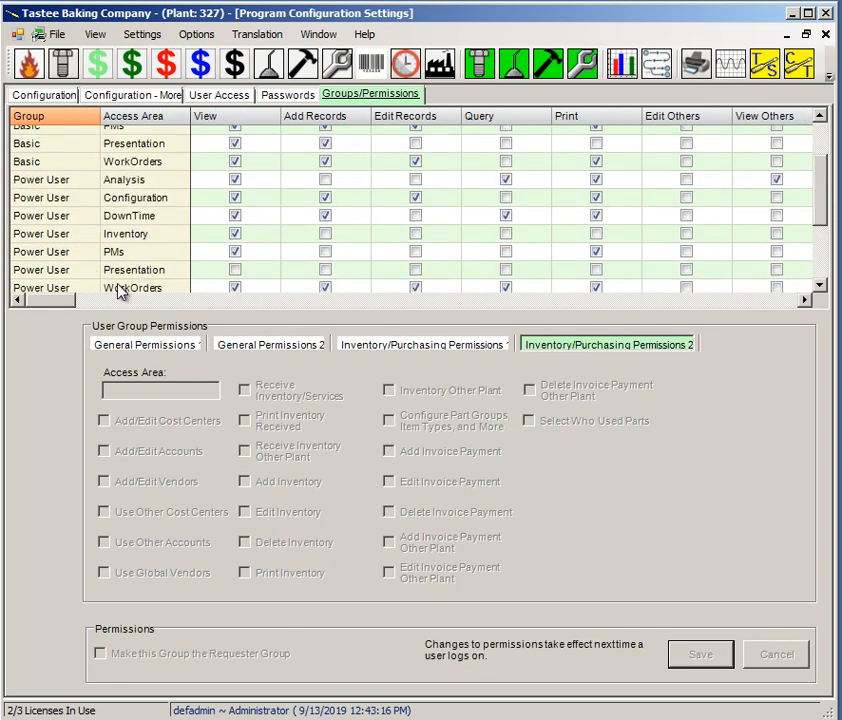
{"action": "left_click", "coordinate": [819, 286]}
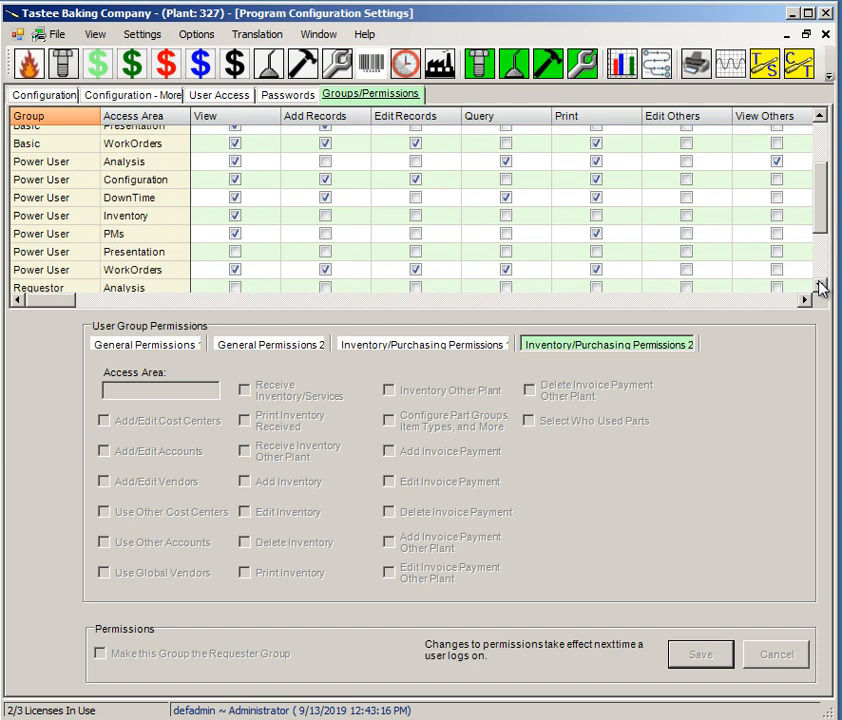
{"action": "left_click", "coordinate": [70, 269]}
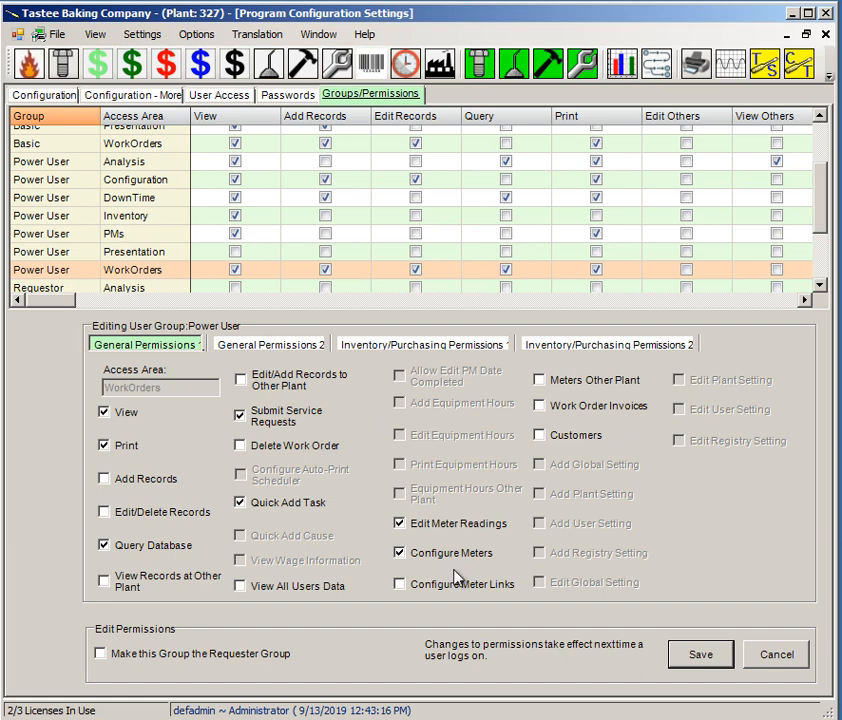
{"action": "left_click", "coordinate": [785, 656]}
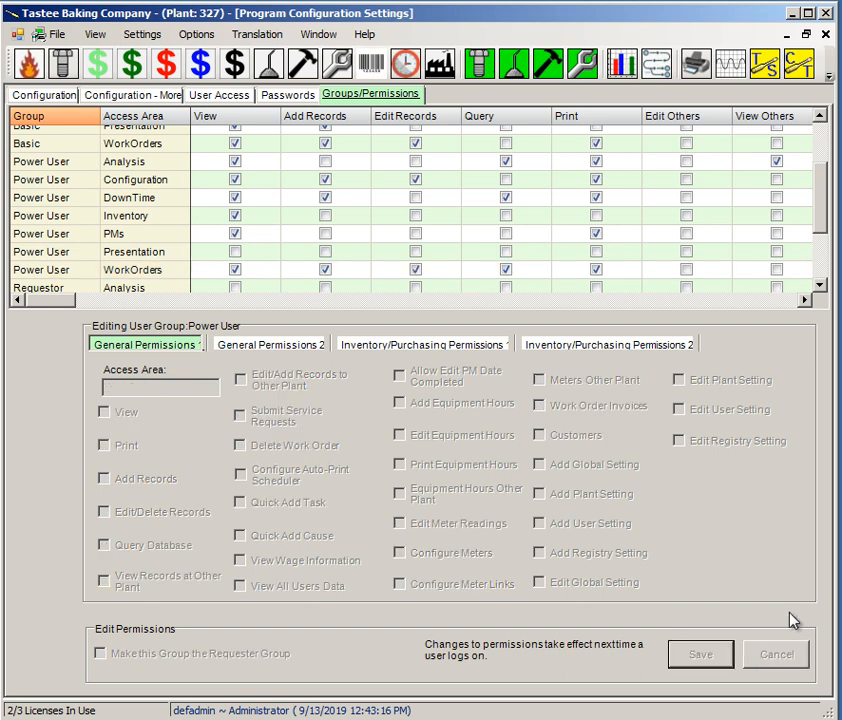
Step: Close Program Configuration, log off the administrator, and bring up the login prompt
{"action": "left_click", "coordinate": [825, 34]}
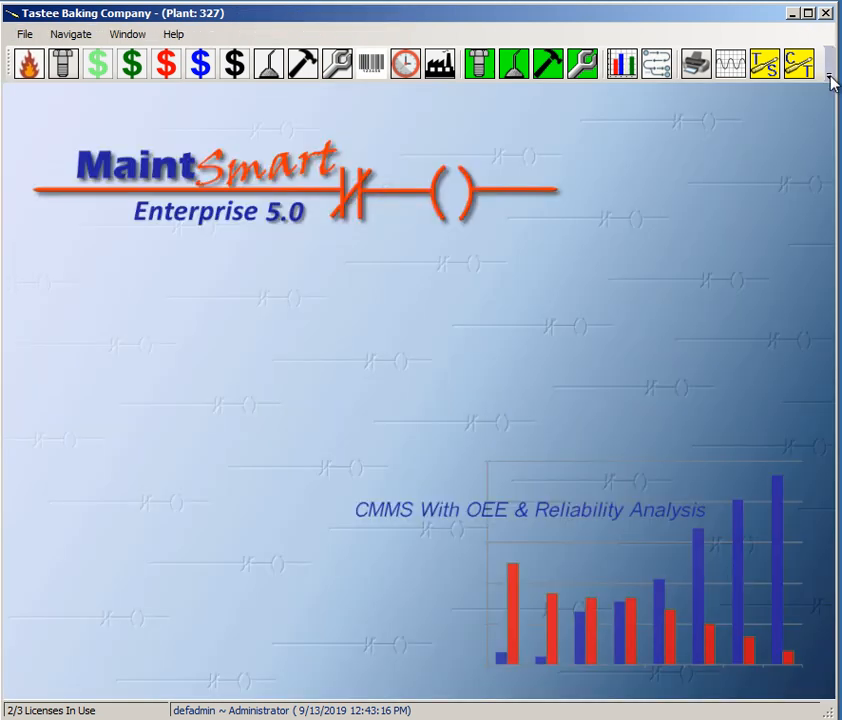
{"action": "left_click", "coordinate": [829, 75]}
{"action": "left_click", "coordinate": [786, 141]}
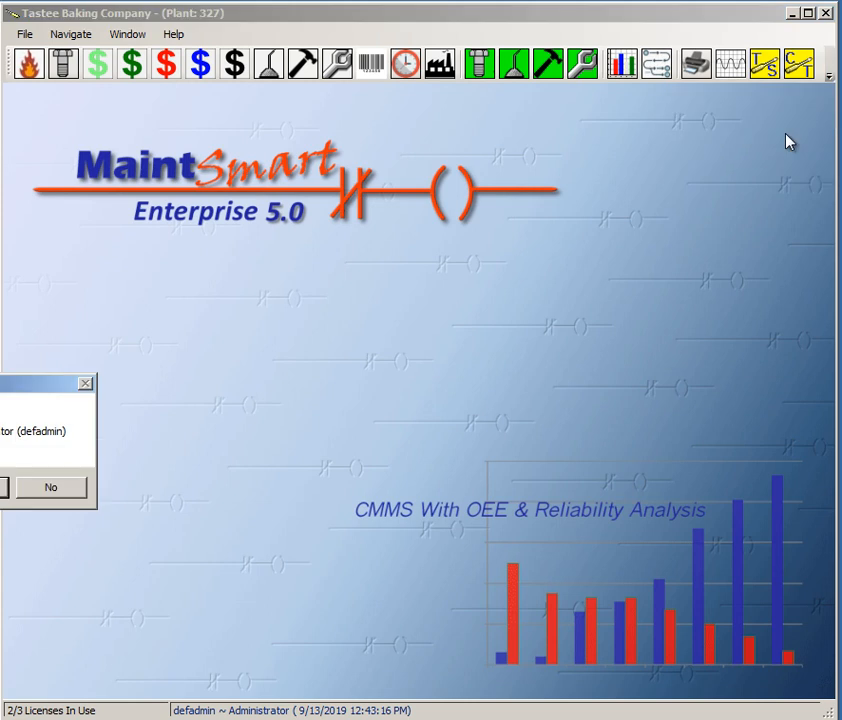
{"action": "left_click_drag", "start_coordinate": [38, 386], "coordinate": [493, 324]}
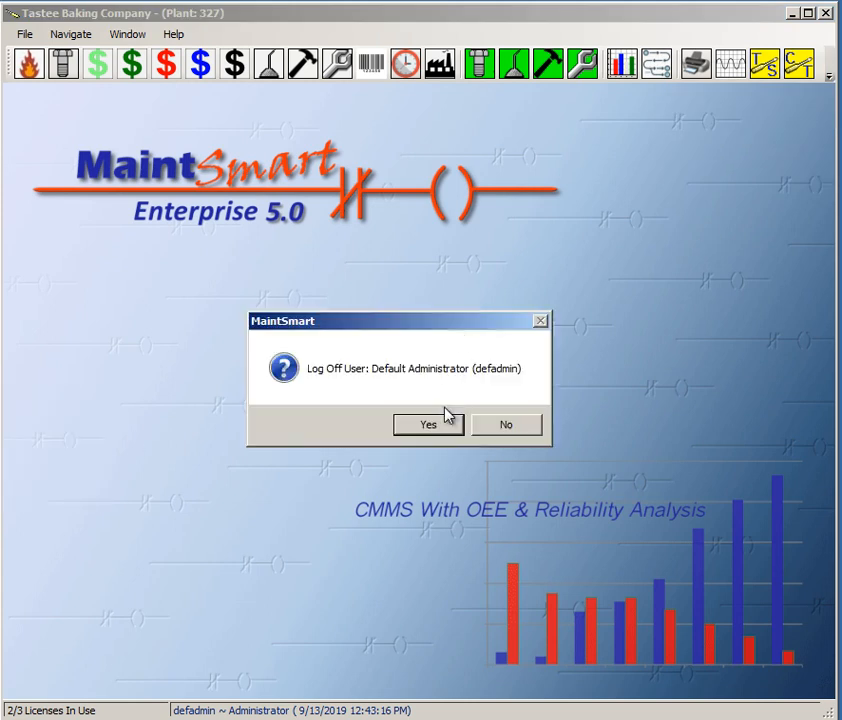
{"action": "left_click", "coordinate": [432, 425]}
{"action": "left_click", "coordinate": [829, 77]}
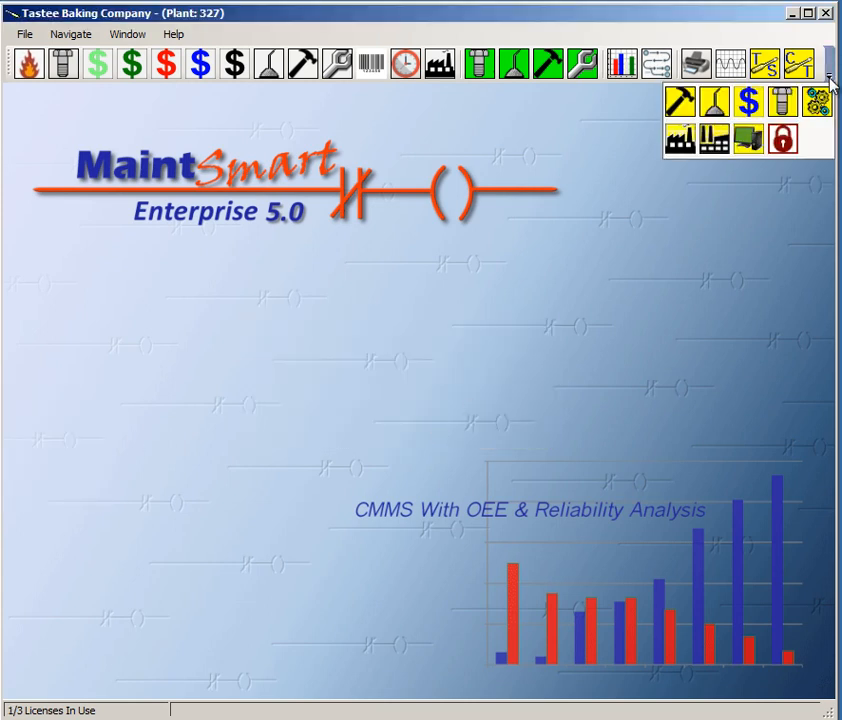
{"action": "left_click", "coordinate": [783, 139]}
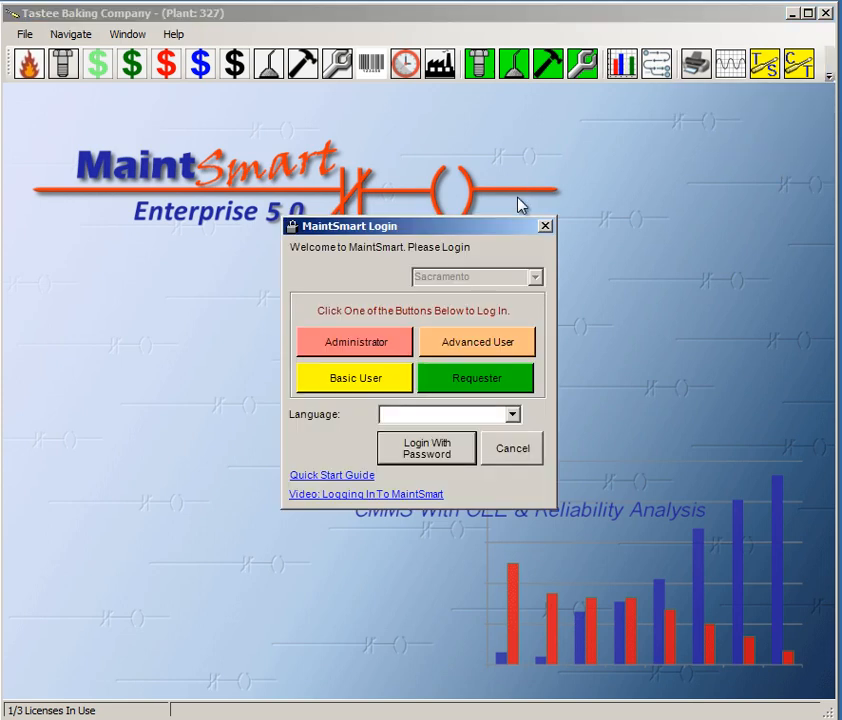
Step: Log in with the technician's user identifier and password
{"action": "left_click", "coordinate": [433, 459]}
{"action": "left_click_drag", "start_coordinate": [433, 329], "coordinate": [338, 302]}
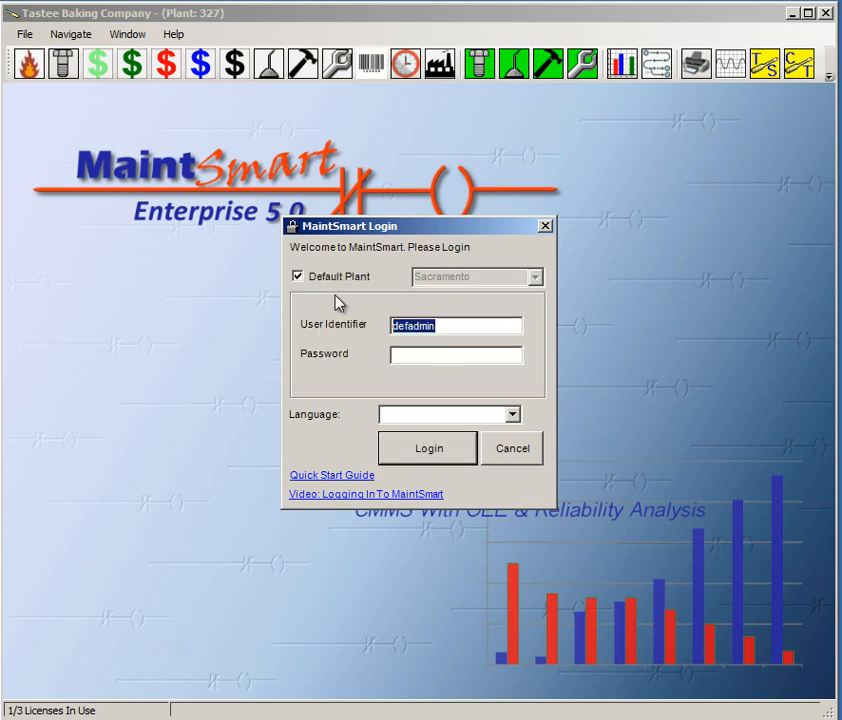
{"action": "key", "text": "BackSpace"}
{"action": "type", "text": "ith"}
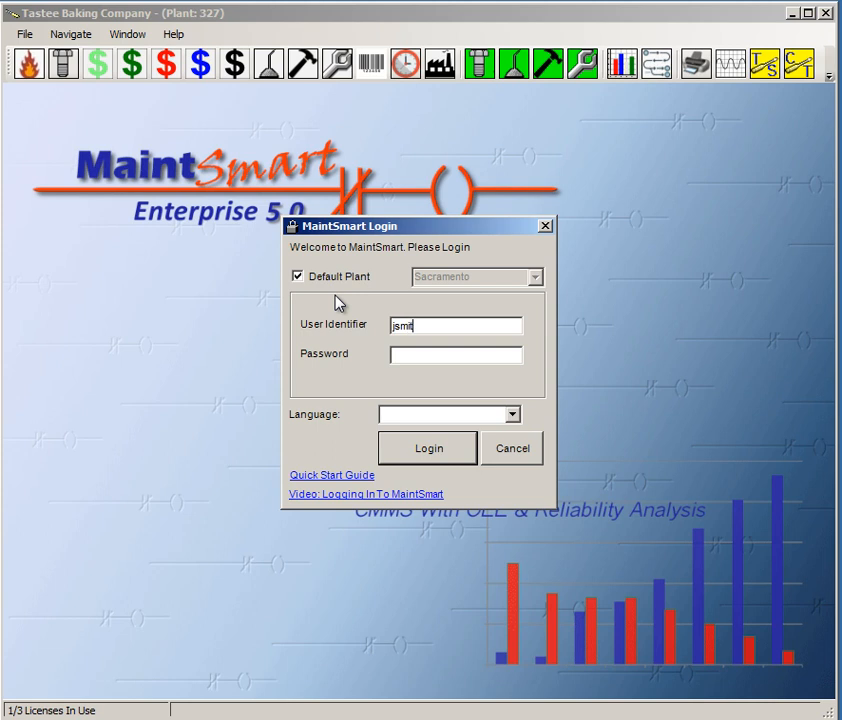
{"action": "left_click", "coordinate": [453, 356]}
{"action": "left_click", "coordinate": [445, 451]}
Step: Dismiss the welcome message and view the work orders list showing order 317
{"action": "left_click_drag", "start_coordinate": [30, 383], "coordinate": [350, 347]}
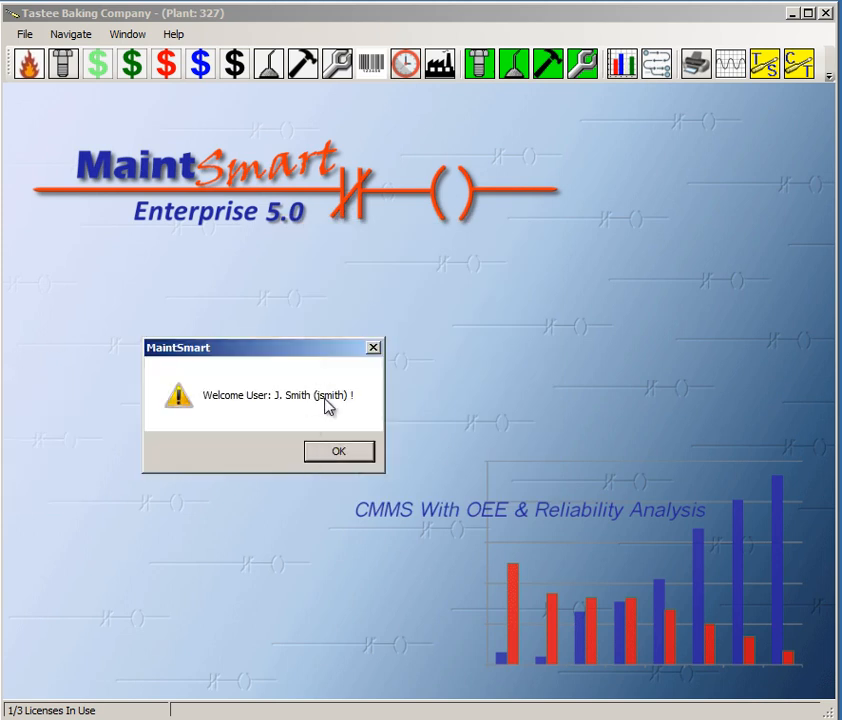
{"action": "left_click", "coordinate": [343, 452]}
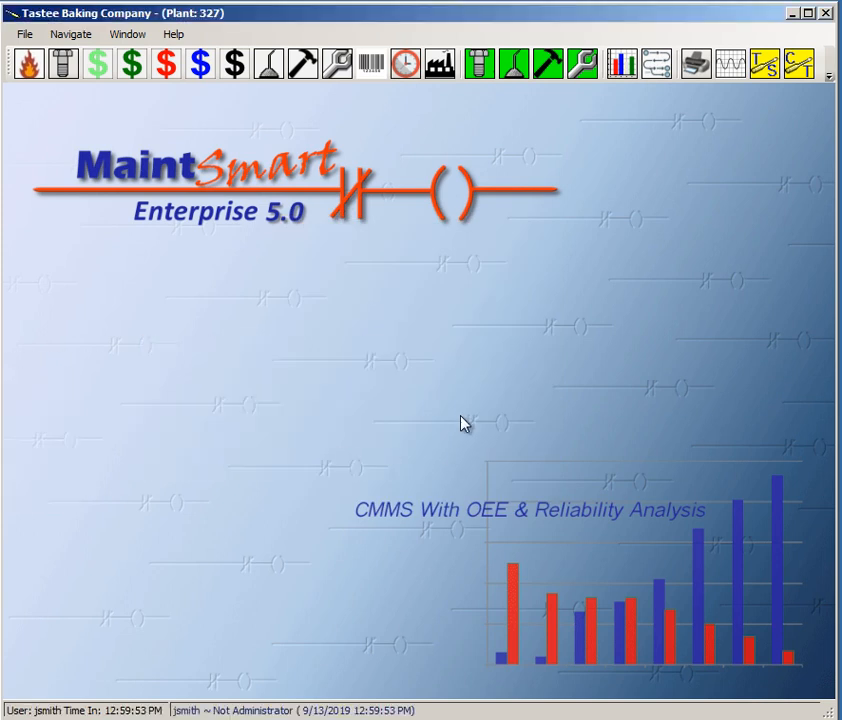
{"action": "left_click", "coordinate": [340, 66]}
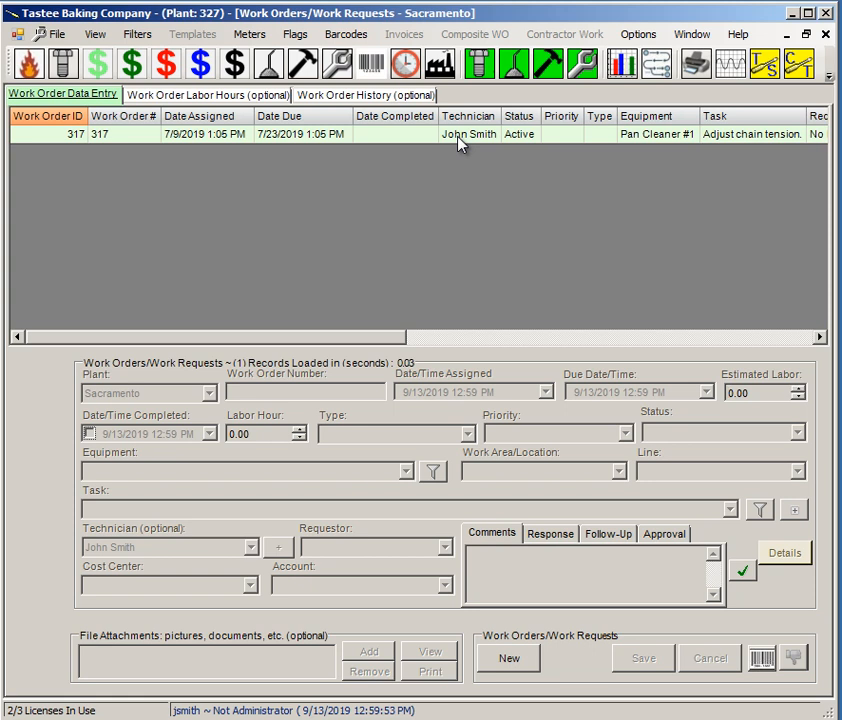
Step: Close Work Orders and log off the Power User
{"action": "left_click", "coordinate": [826, 34]}
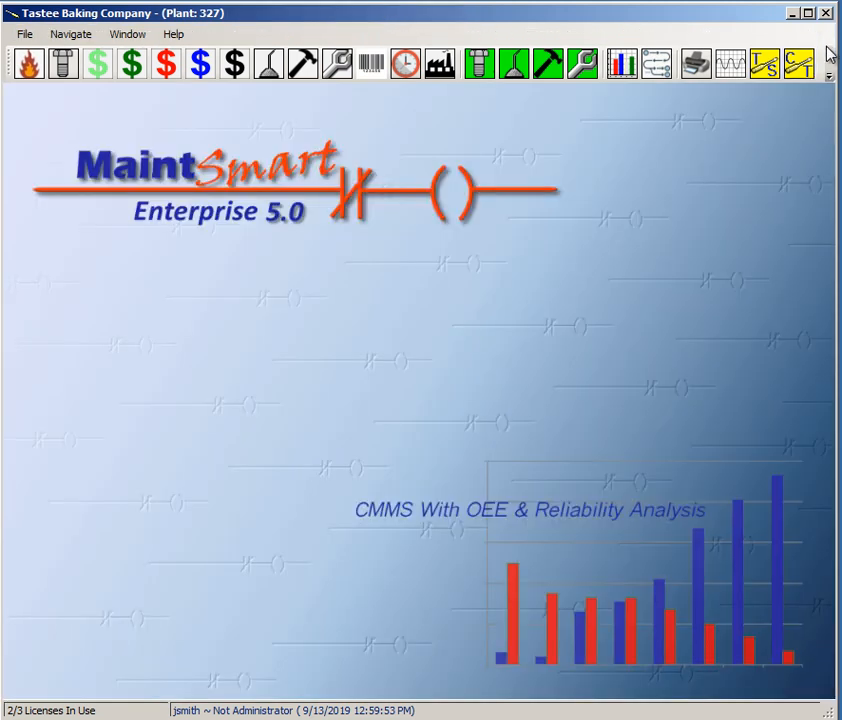
{"action": "left_click", "coordinate": [829, 80]}
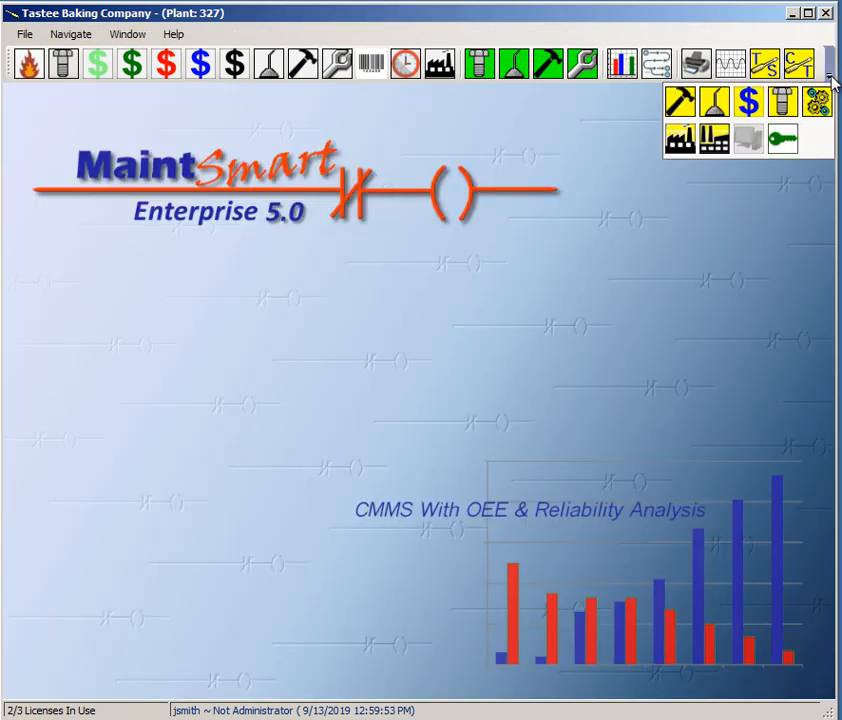
{"action": "left_click", "coordinate": [782, 139]}
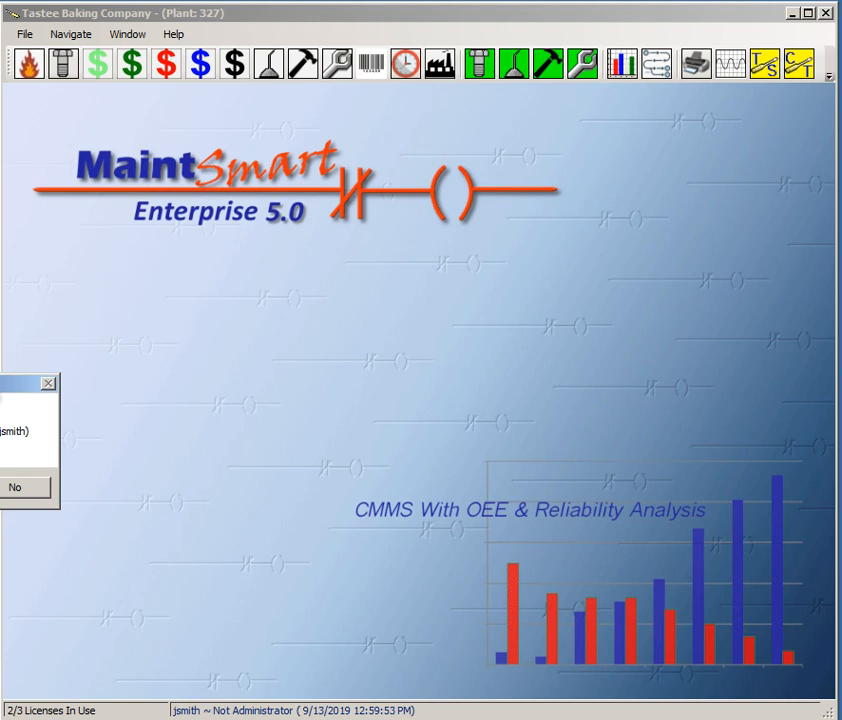
{"action": "left_click_drag", "start_coordinate": [2, 388], "coordinate": [411, 338]}
{"action": "left_click", "coordinate": [351, 443]}
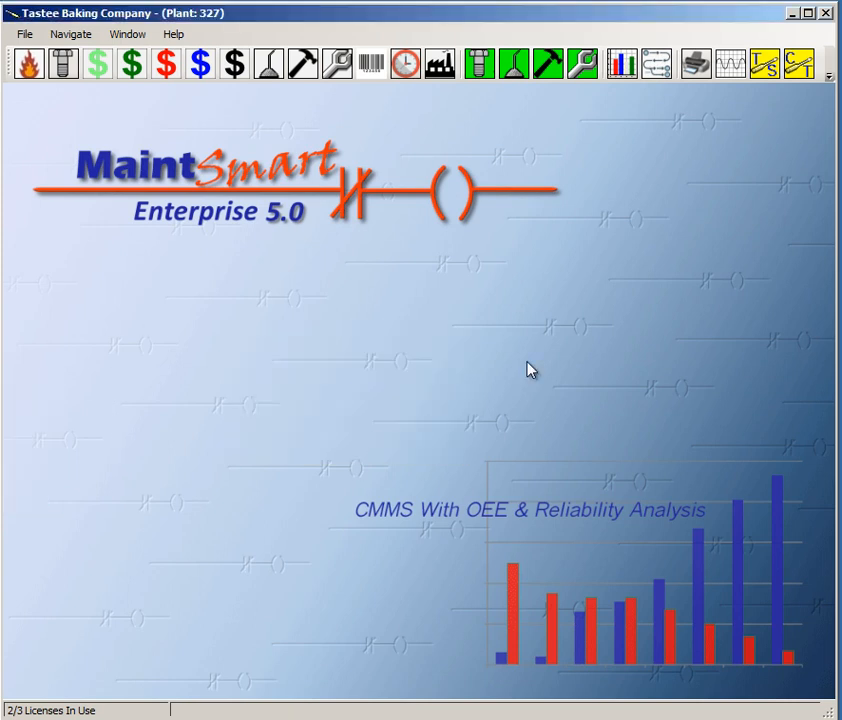
Step: Log back in as the administrator and dismiss the welcome message
{"action": "left_click", "coordinate": [829, 77]}
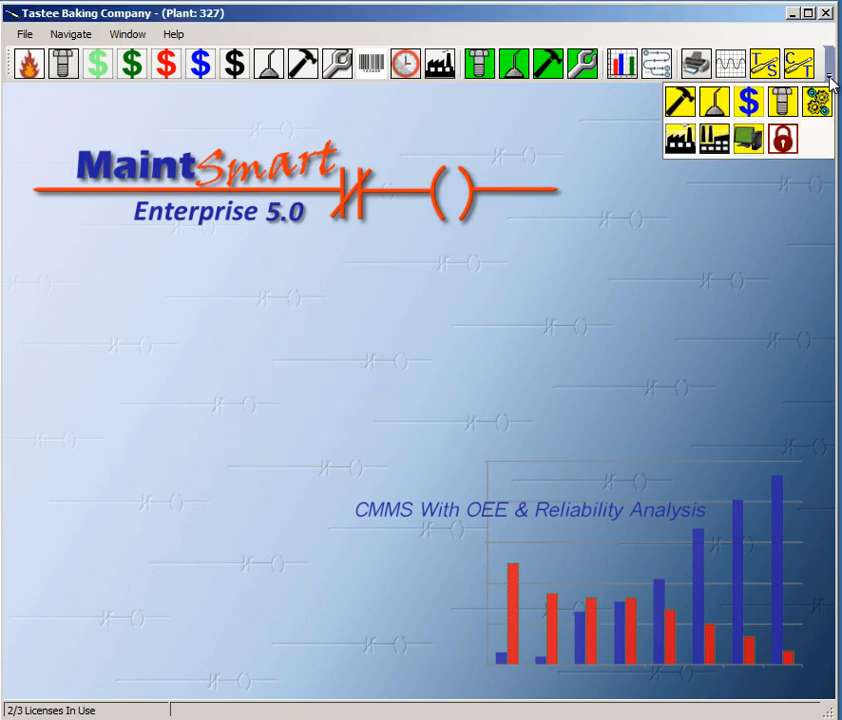
{"action": "left_click", "coordinate": [782, 139]}
{"action": "left_click", "coordinate": [378, 355]}
{"action": "left_click_drag", "start_coordinate": [85, 376], "coordinate": [276, 388]}
{"action": "left_click", "coordinate": [275, 486]}
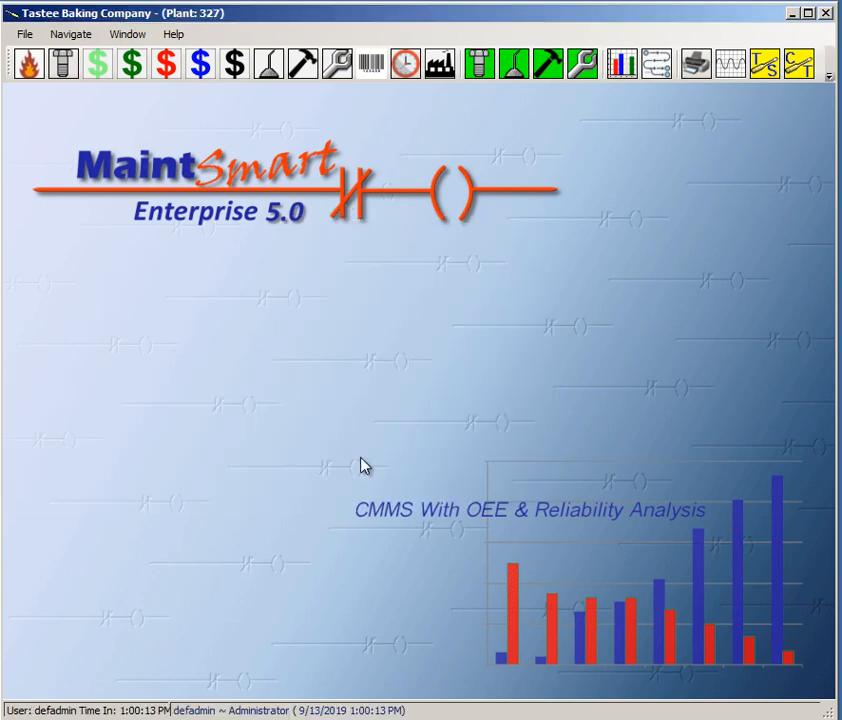
{"action": "left_click", "coordinate": [829, 76]}
{"action": "left_click", "coordinate": [827, 73]}
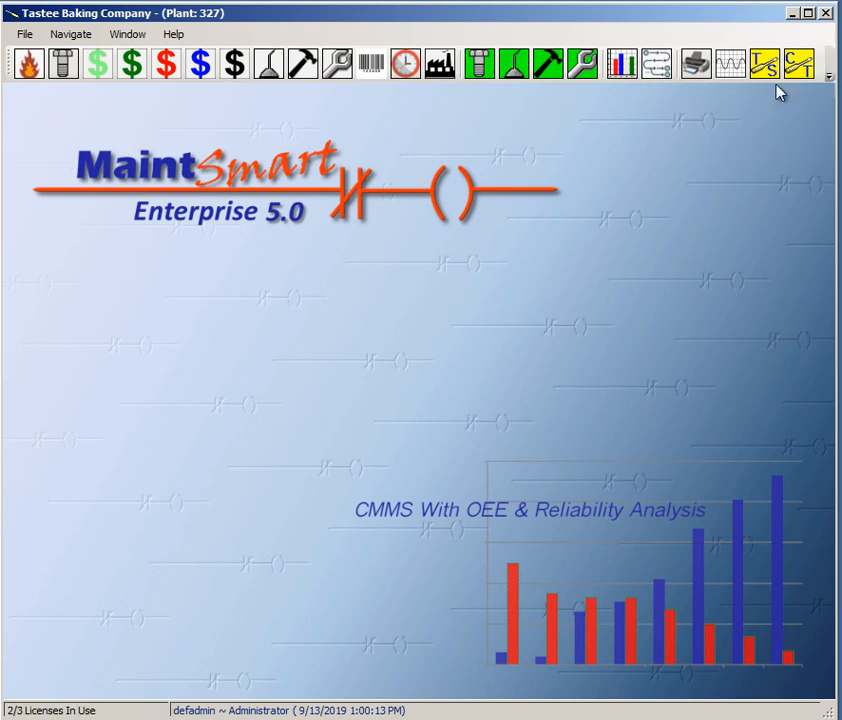
{"action": "left_click", "coordinate": [831, 77]}
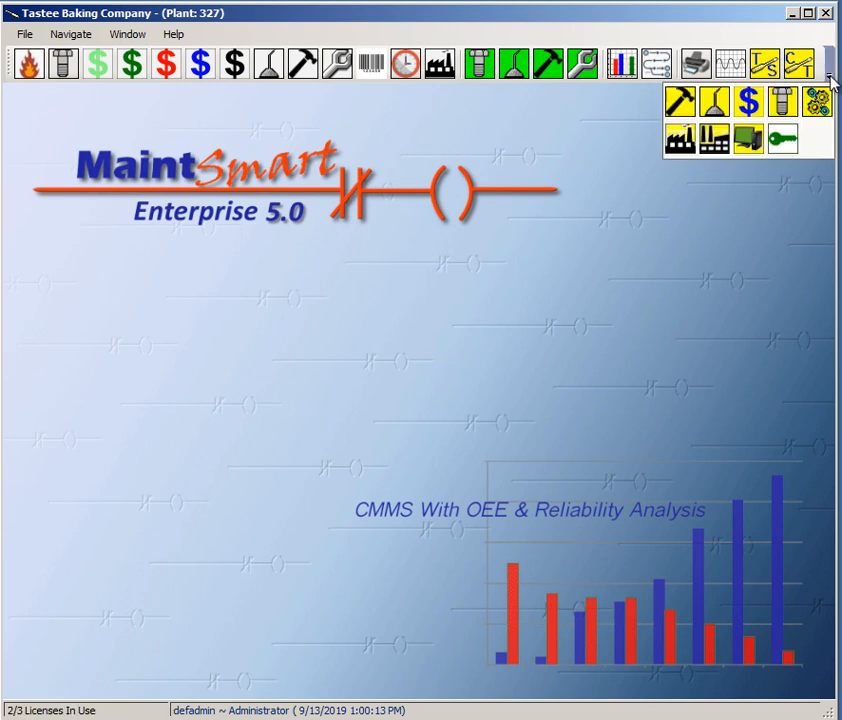
Step: Give technician 5351 the Electrician and Hydraulic skills, saving each one
{"action": "left_click", "coordinate": [720, 145]}
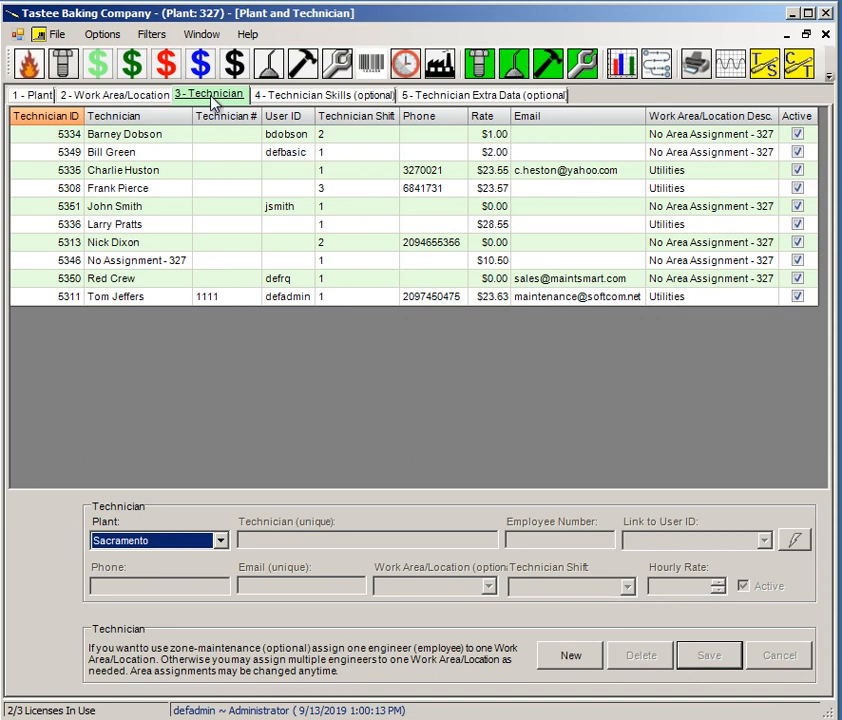
{"action": "left_click", "coordinate": [305, 95]}
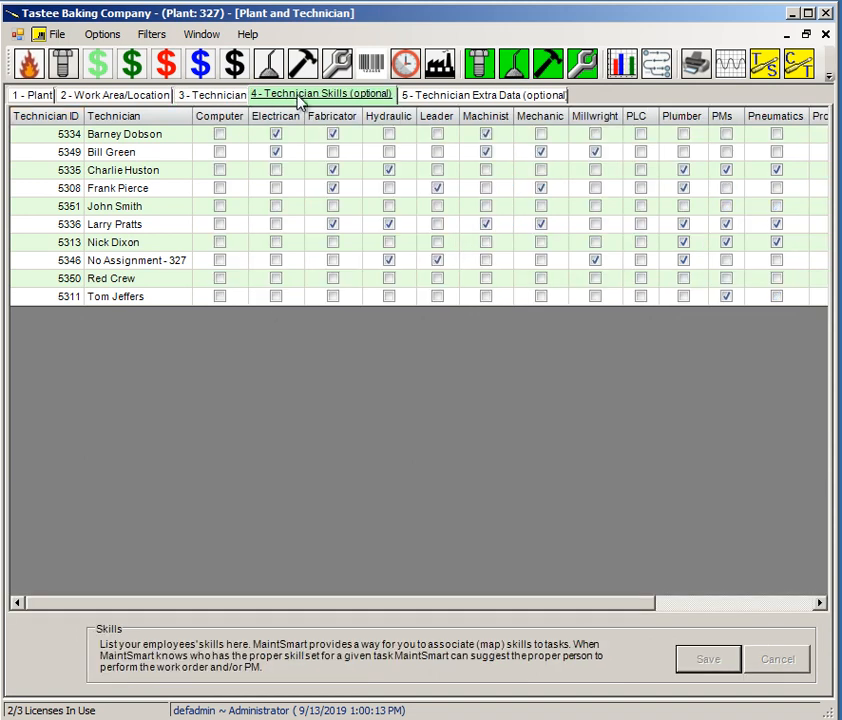
{"action": "left_click", "coordinate": [121, 208]}
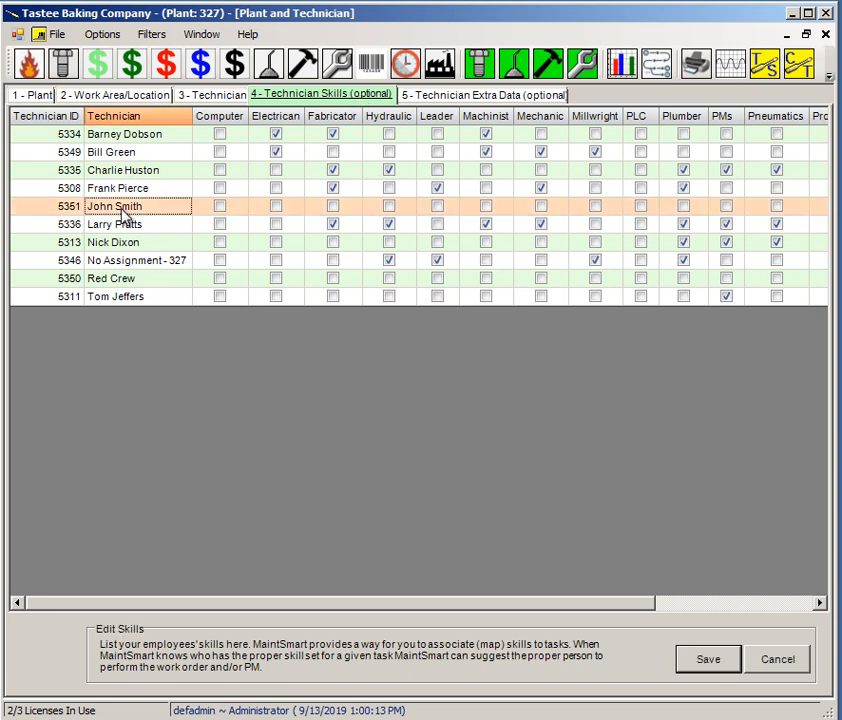
{"action": "left_click", "coordinate": [276, 206]}
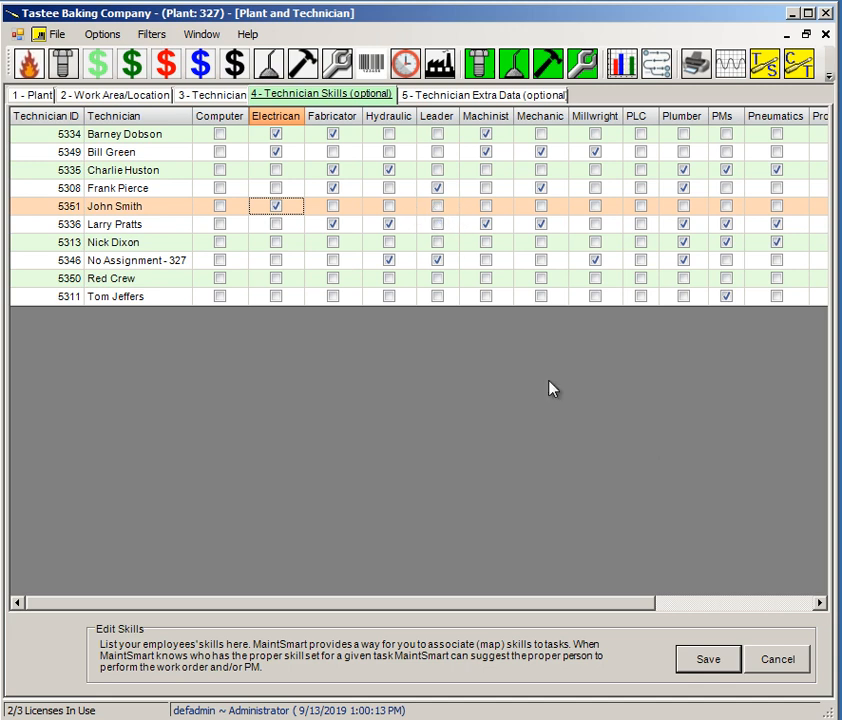
{"action": "left_click", "coordinate": [716, 666]}
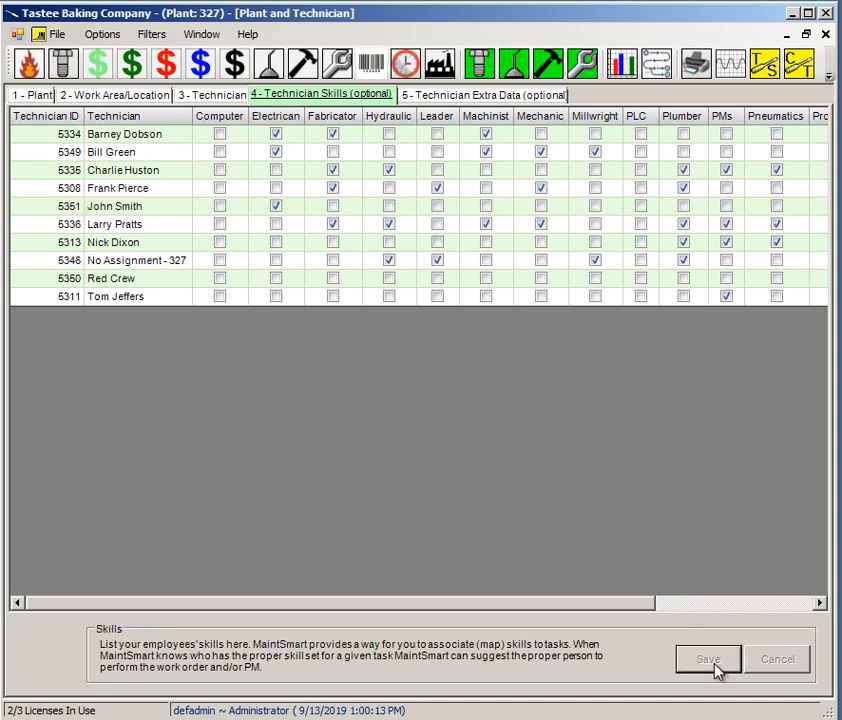
{"action": "left_click", "coordinate": [336, 207]}
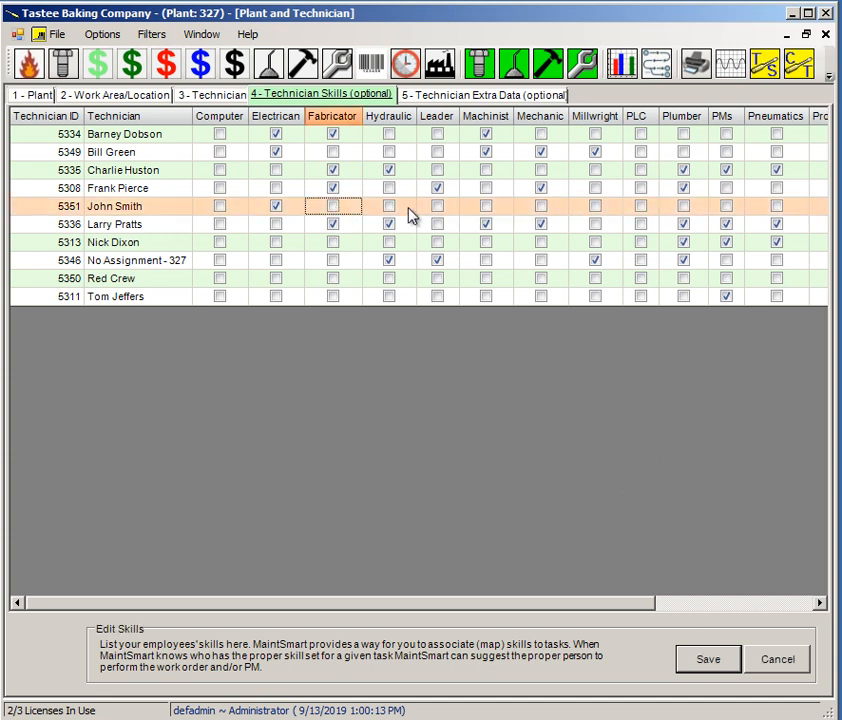
{"action": "left_click", "coordinate": [390, 207]}
{"action": "left_click", "coordinate": [716, 667]}
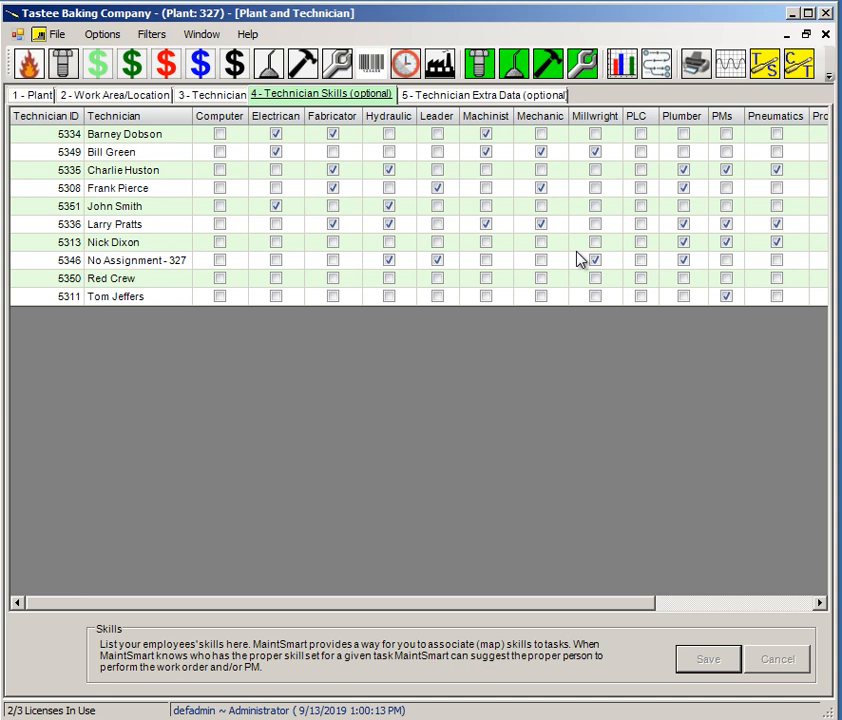
{"action": "left_click", "coordinate": [464, 97]}
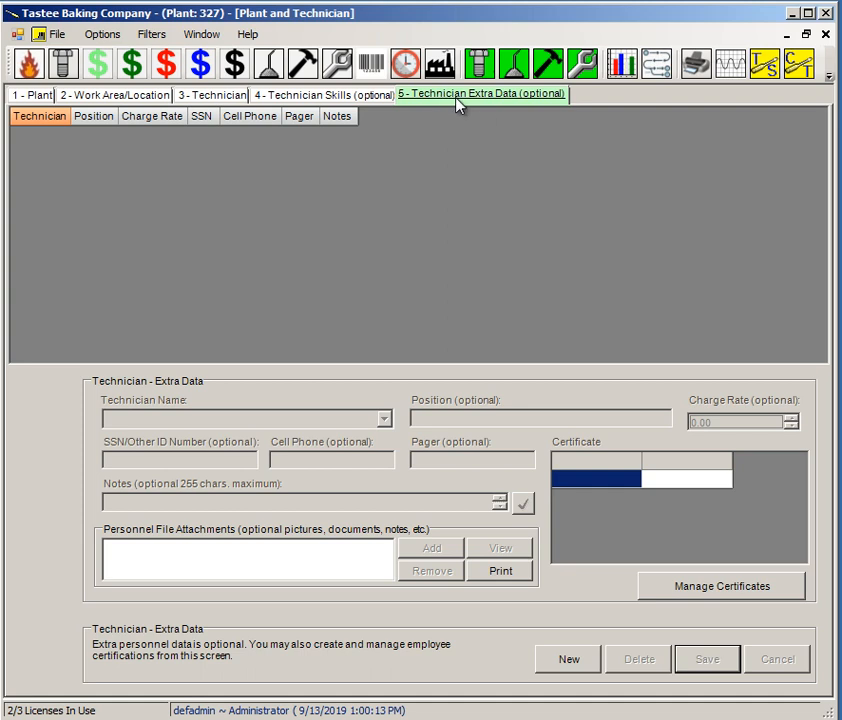
Step: Start a new extra data entry for the technician, cancel it, and view the Technician list
{"action": "left_click", "coordinate": [571, 659]}
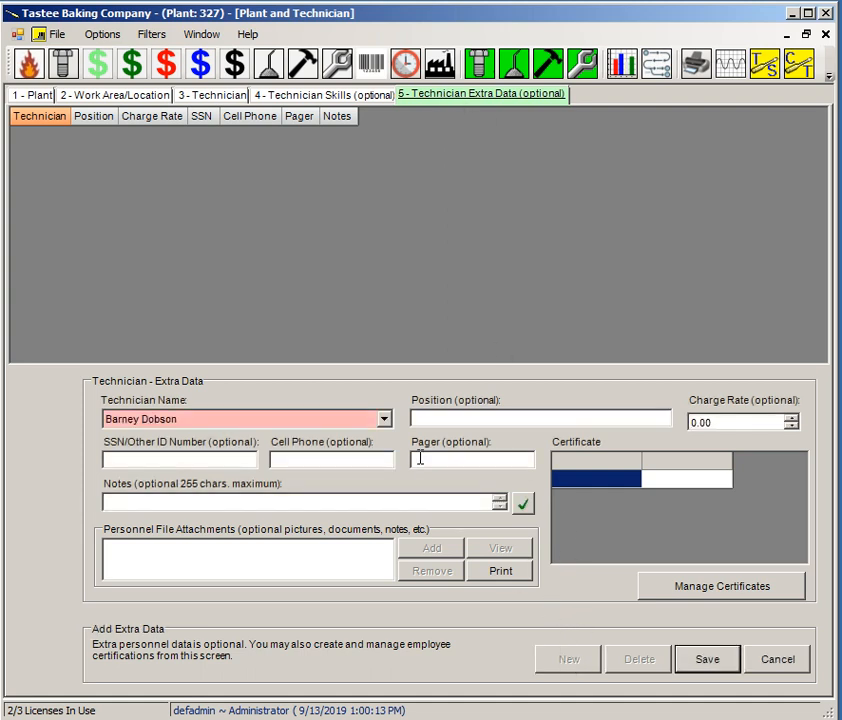
{"action": "left_click", "coordinate": [320, 419]}
{"action": "left_click", "coordinate": [165, 492]}
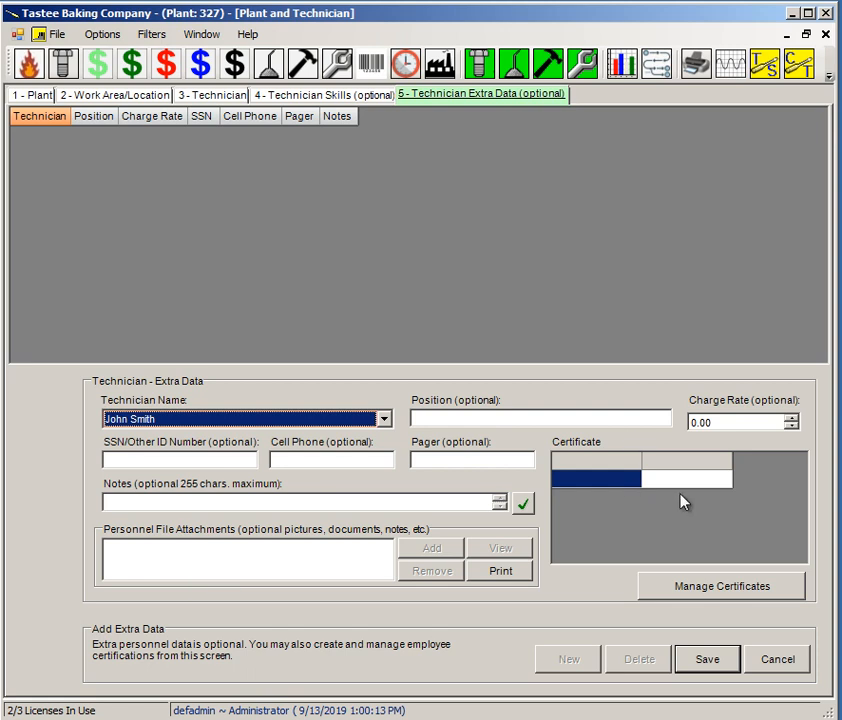
{"action": "left_click", "coordinate": [787, 667]}
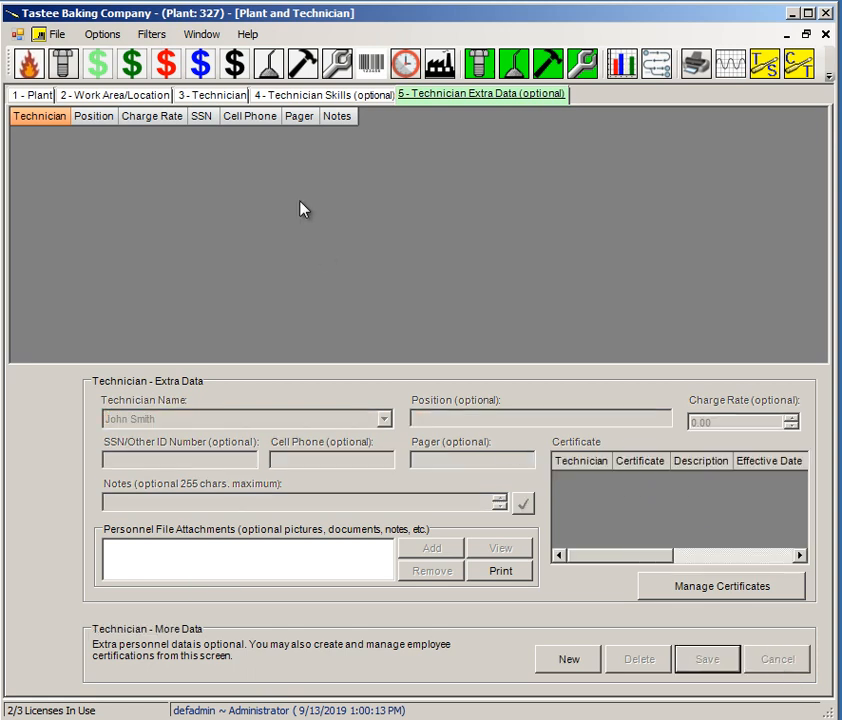
{"action": "left_click", "coordinate": [213, 95]}
{"action": "left_click", "coordinate": [250, 153]}
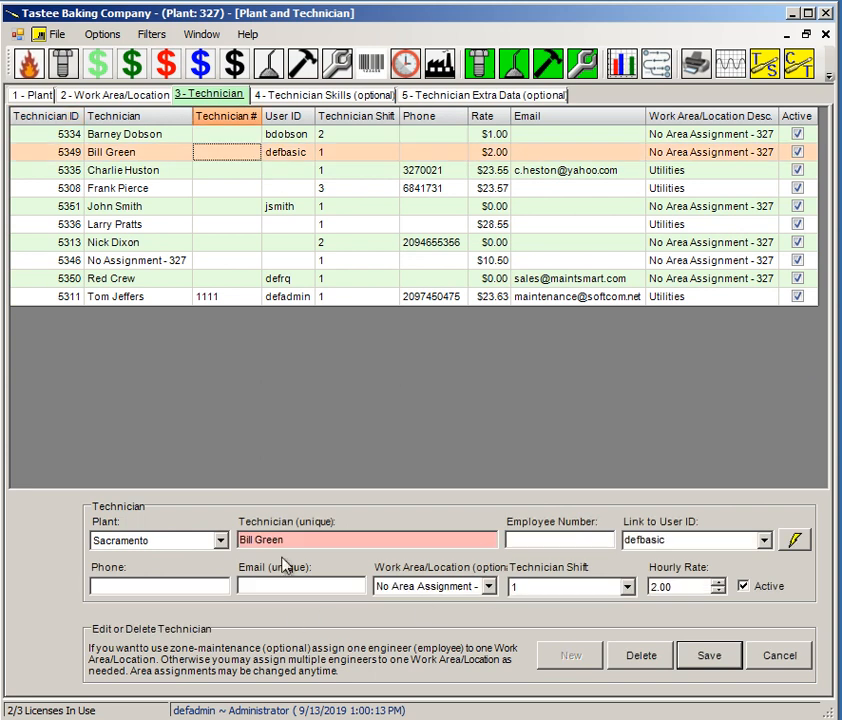